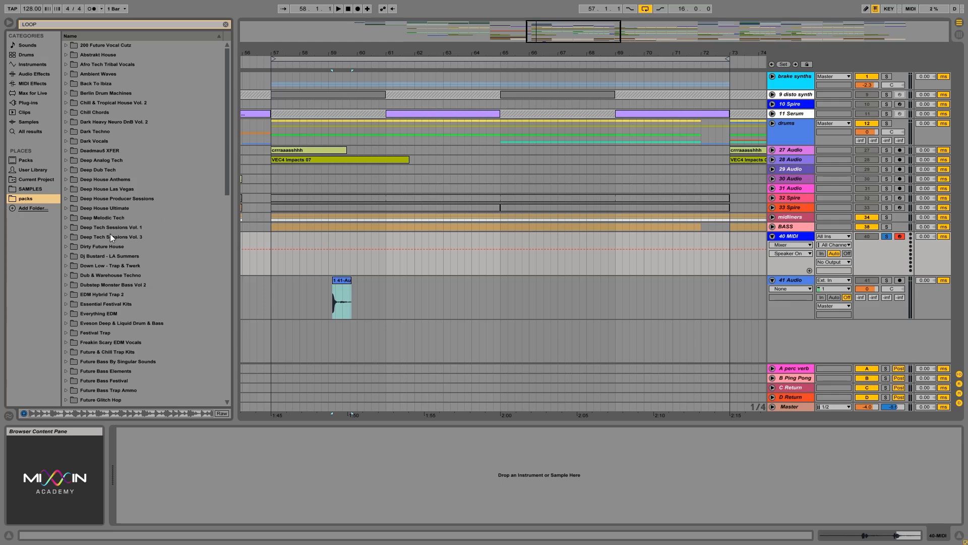
Clear the browser search and load an empty Drum Rack onto the 40 MIDI track
{"action": "double_click", "coordinate": [102, 152]}
{"action": "double_click", "coordinate": [107, 159]}
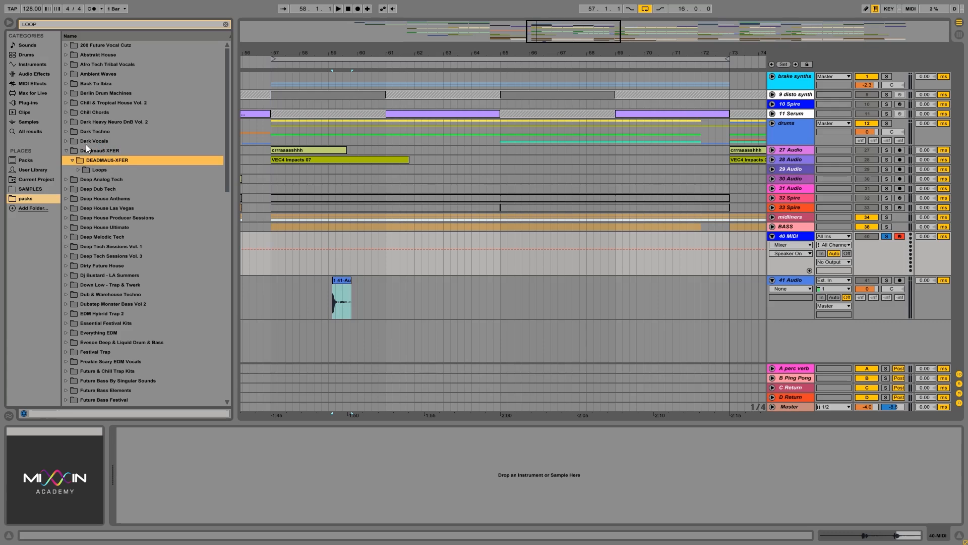
{"action": "left_click", "coordinate": [34, 67]}
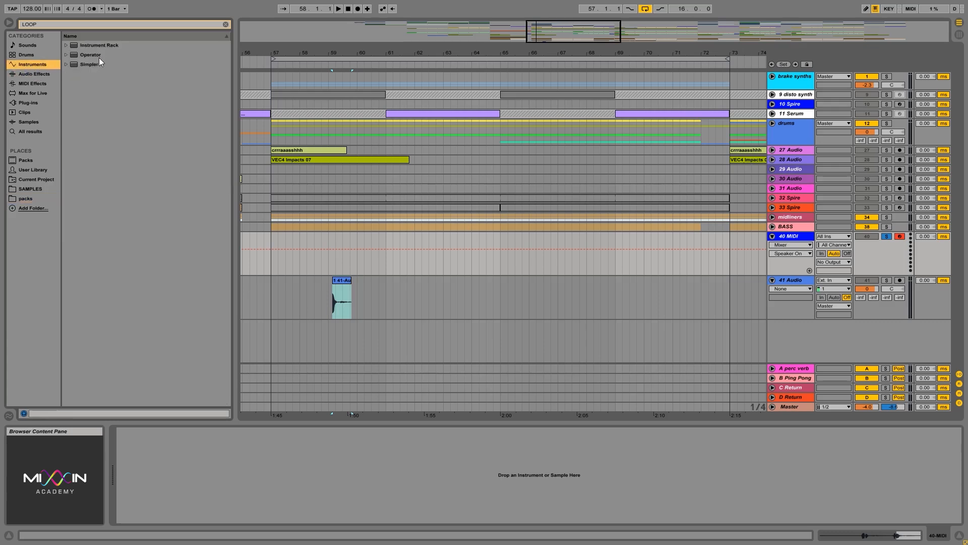
{"action": "left_click", "coordinate": [225, 24]}
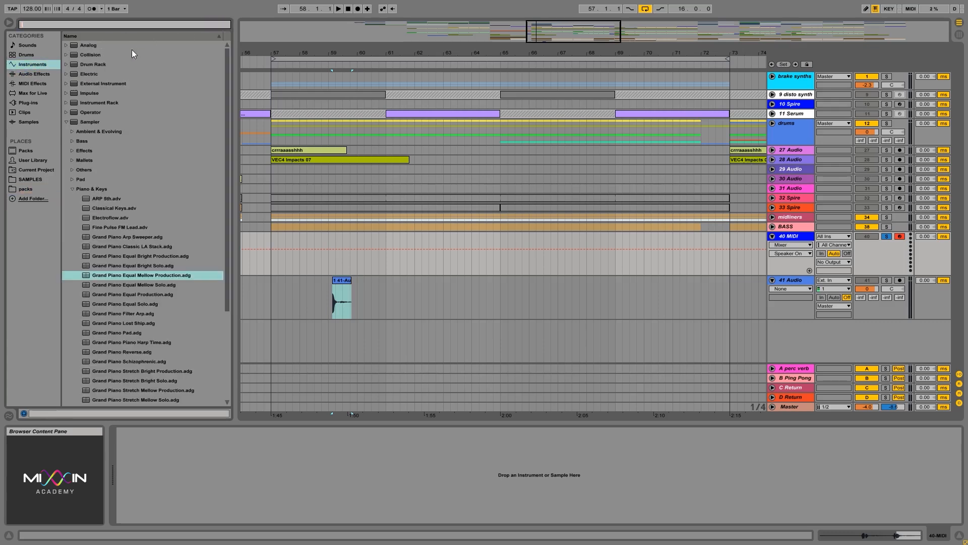
{"action": "left_click", "coordinate": [70, 121]}
{"action": "left_click_drag", "start_coordinate": [95, 63], "coordinate": [613, 262]}
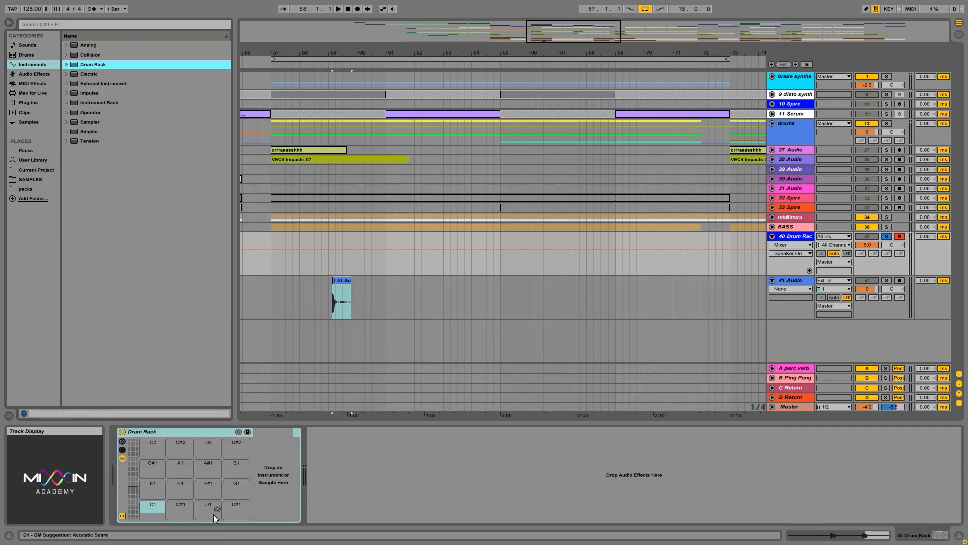
Select pad C1 in the Drum Rack and show the rack's macro controls and chain list
{"action": "left_click", "coordinate": [232, 506]}
{"action": "left_click", "coordinate": [152, 504]}
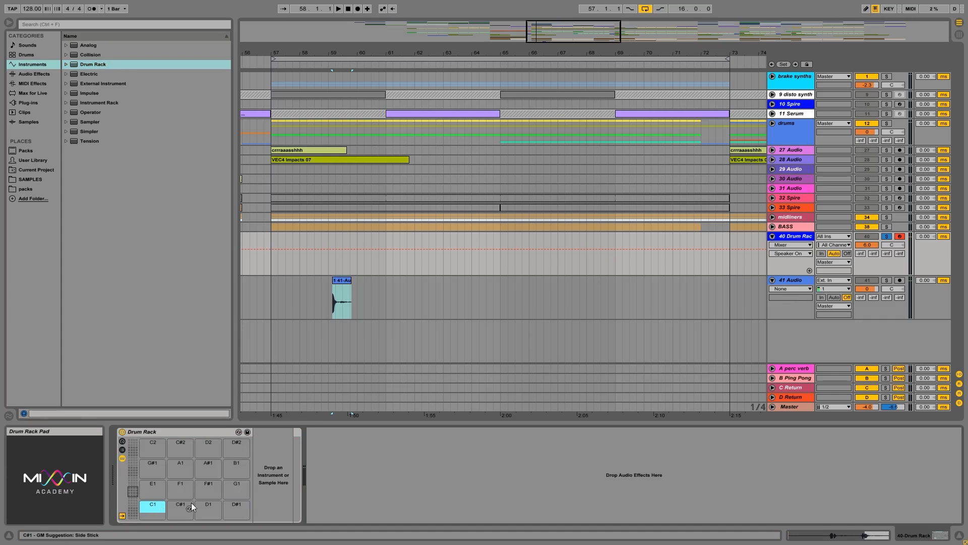
{"action": "left_click", "coordinate": [180, 503]}
{"action": "left_click", "coordinate": [153, 503]}
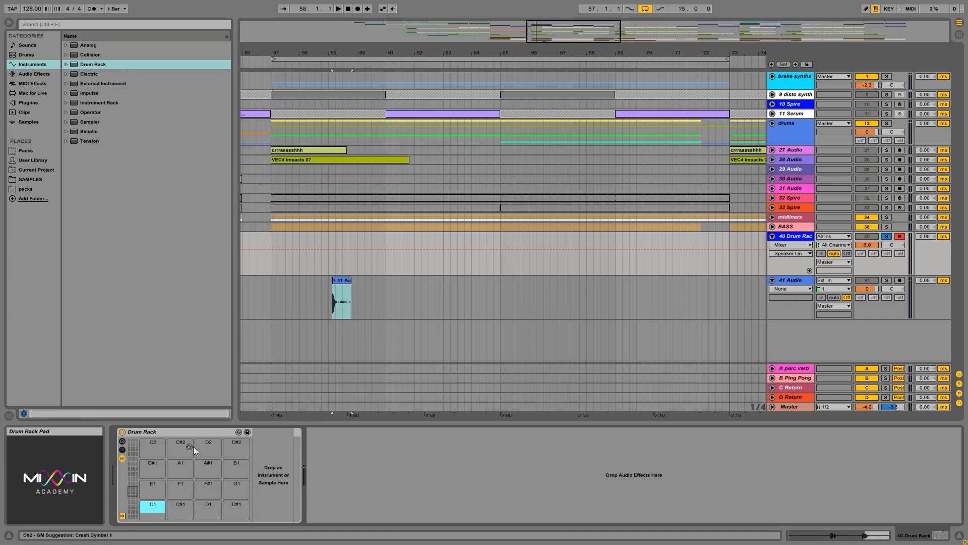
{"action": "left_click", "coordinate": [122, 448]}
{"action": "left_click", "coordinate": [123, 440]}
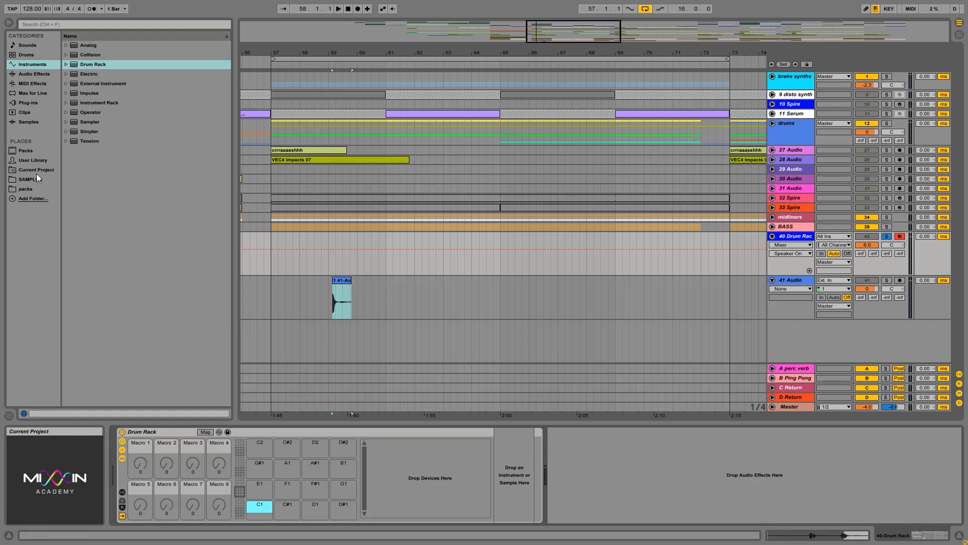
Load XF_Kick_A_001.wav from the DEADMAU5-XFER Analog_Kicks folder onto pad C1 of the Drum Rack
{"action": "left_click", "coordinate": [28, 189]}
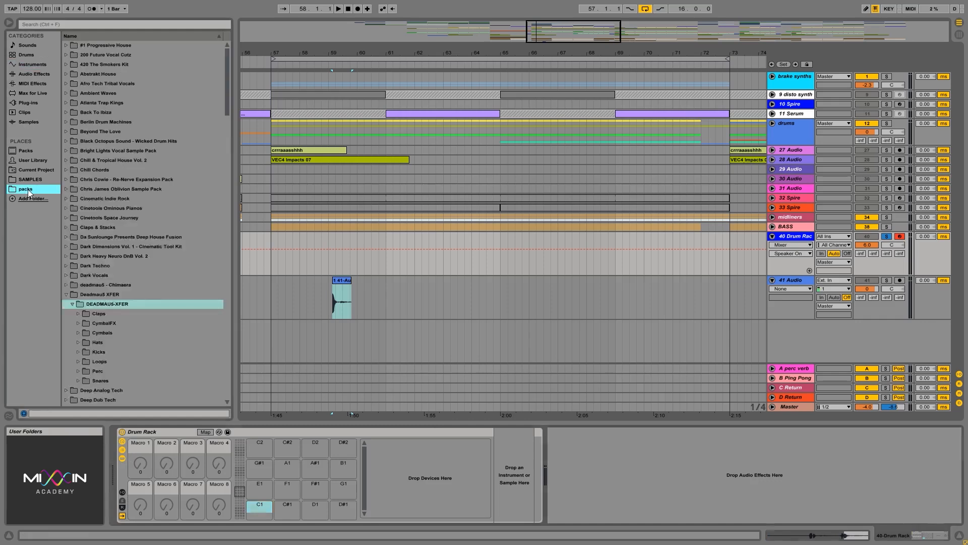
{"action": "left_click", "coordinate": [104, 350]}
{"action": "left_click", "coordinate": [113, 361]}
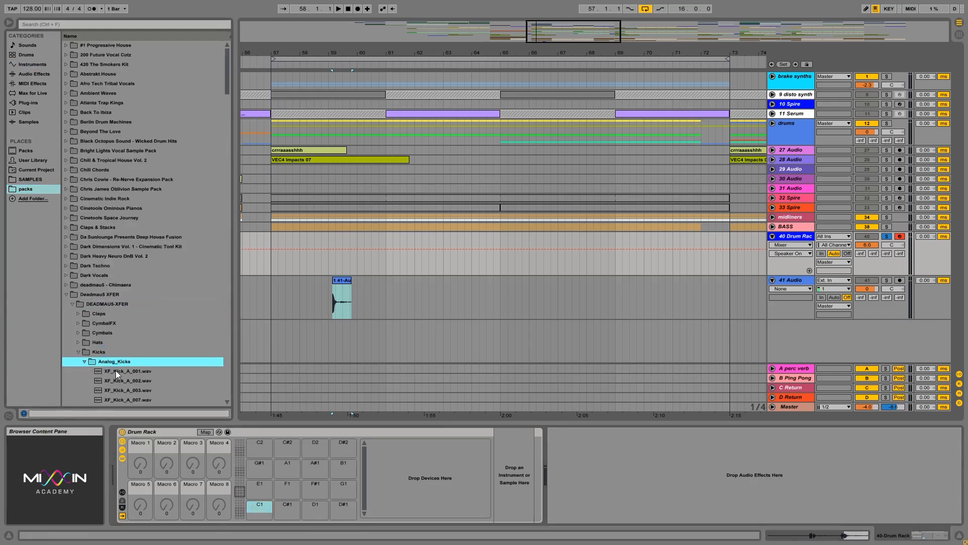
{"action": "left_click", "coordinate": [116, 370]}
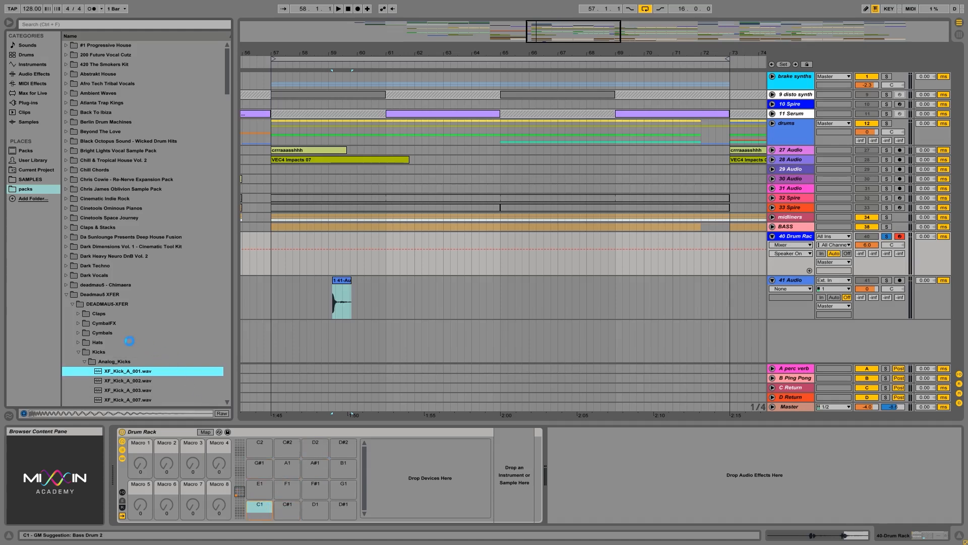
Load XF_clapC01.wav from the Classic_Claps folder onto pad C#1 of the Drum Rack
{"action": "left_click", "coordinate": [99, 313]}
{"action": "left_click", "coordinate": [108, 323]}
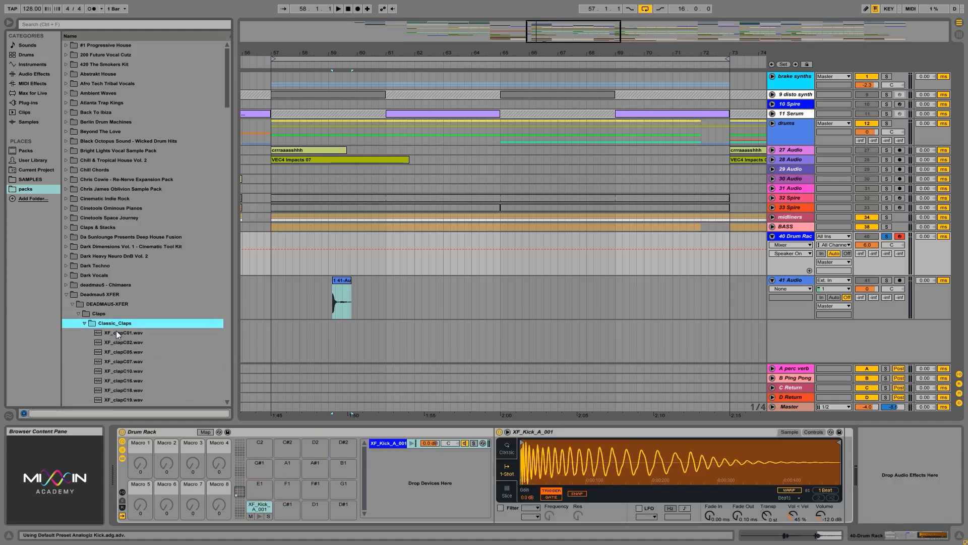
{"action": "left_click", "coordinate": [116, 332]}
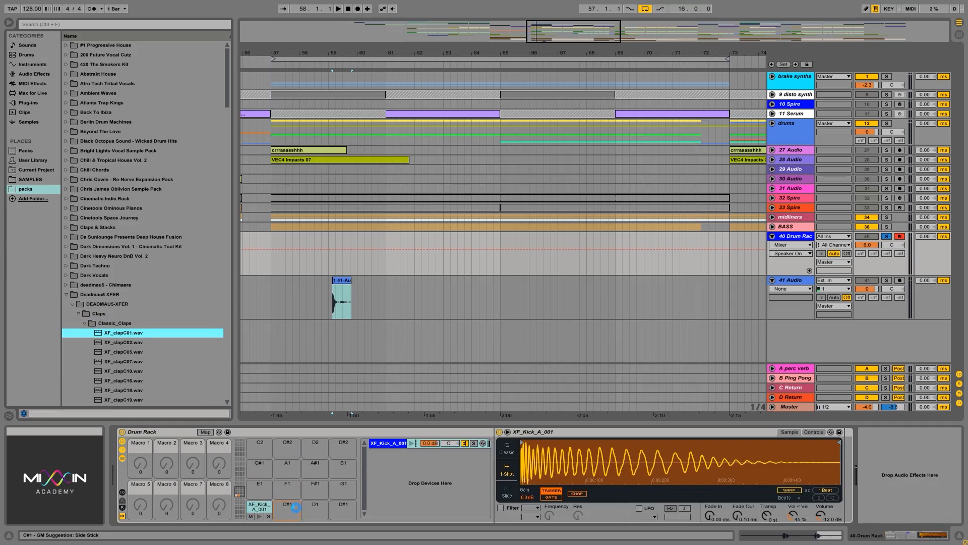
{"action": "left_click_drag", "start_coordinate": [295, 507], "coordinate": [295, 507]}
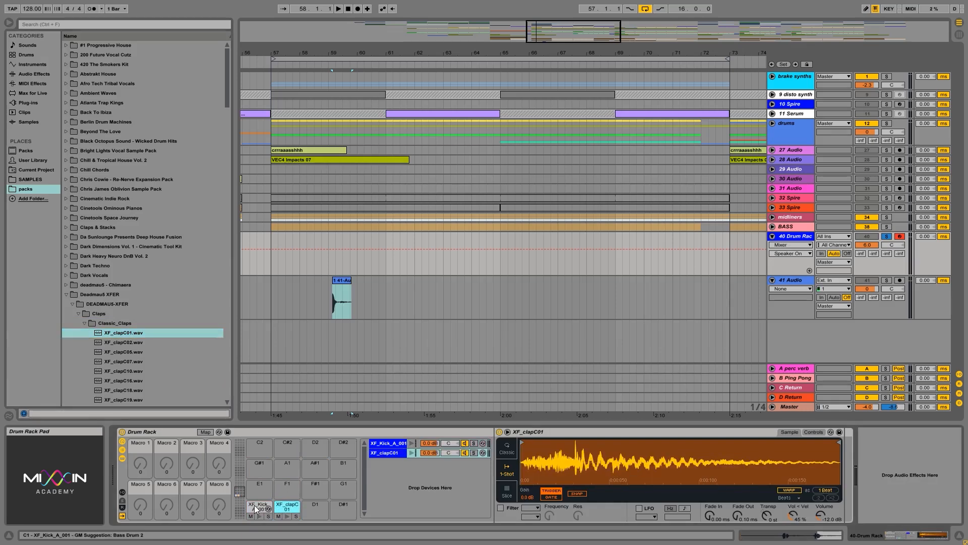
{"action": "left_click", "coordinate": [254, 505]}
{"action": "left_click", "coordinate": [284, 504]}
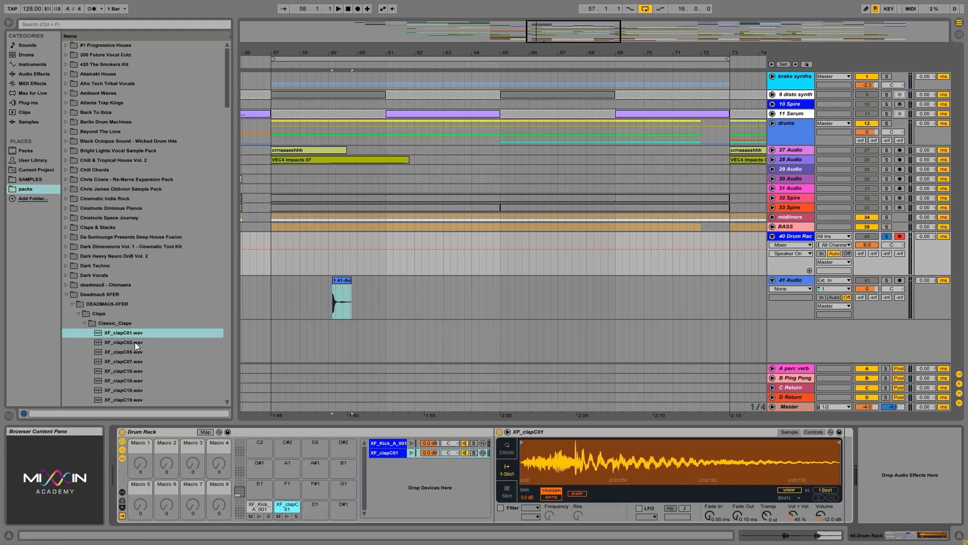
Load XF_HatAmp001.wav from the Amped hats folder onto pad D1 of the Drum Rack
{"action": "left_click", "coordinate": [84, 323]}
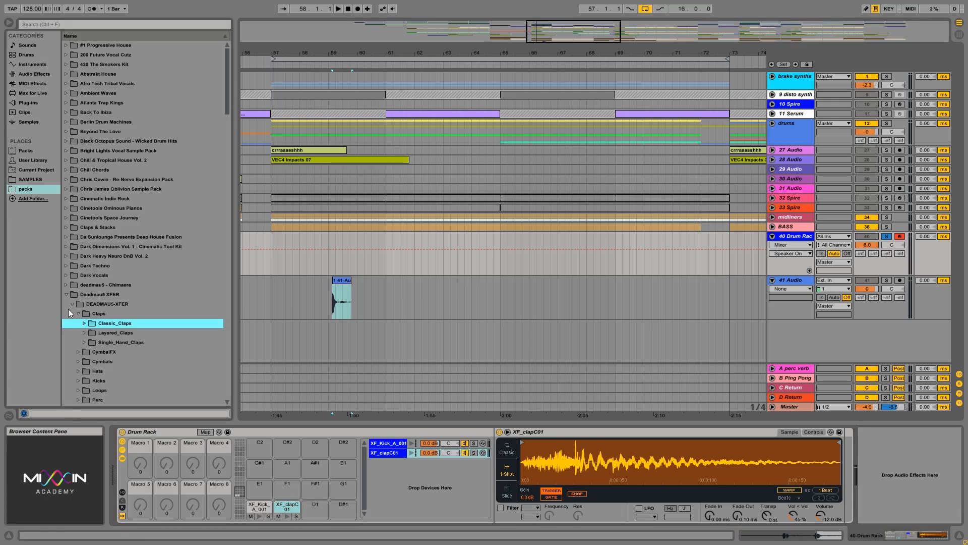
{"action": "scroll", "coordinate": [96, 341], "scroll_direction": "down", "scroll_amount": 2}
{"action": "left_click", "coordinate": [97, 332]}
{"action": "left_click", "coordinate": [102, 312]}
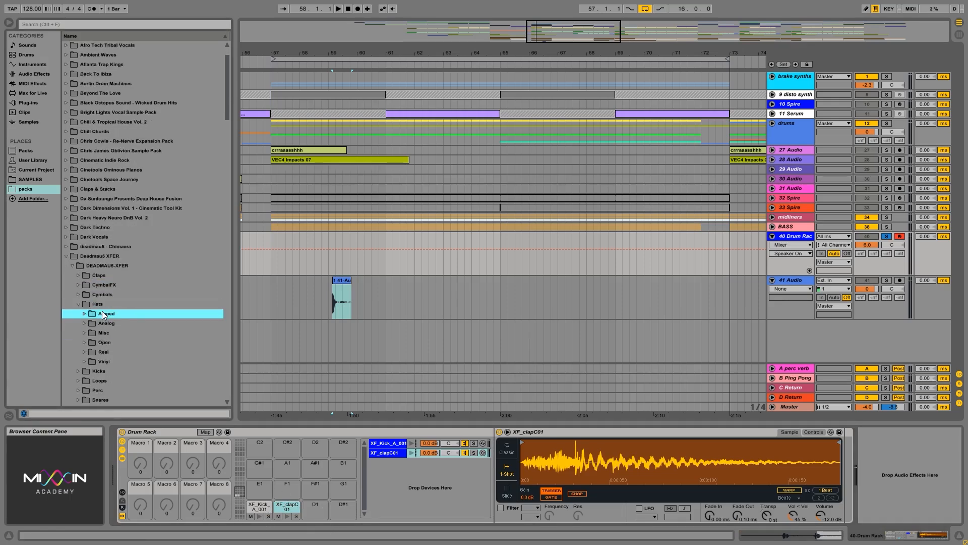
{"action": "left_click", "coordinate": [117, 323]}
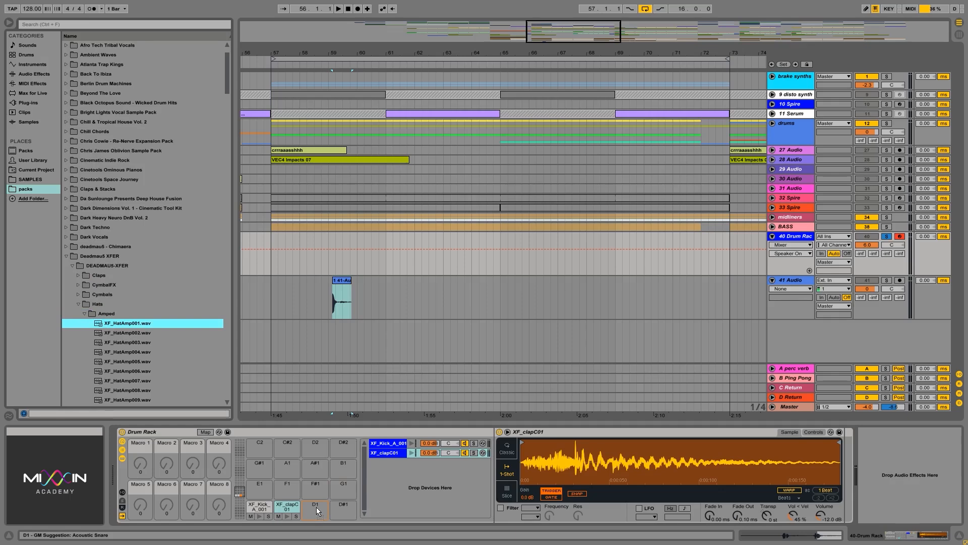
{"action": "left_click_drag", "start_coordinate": [317, 506], "coordinate": [317, 509]}
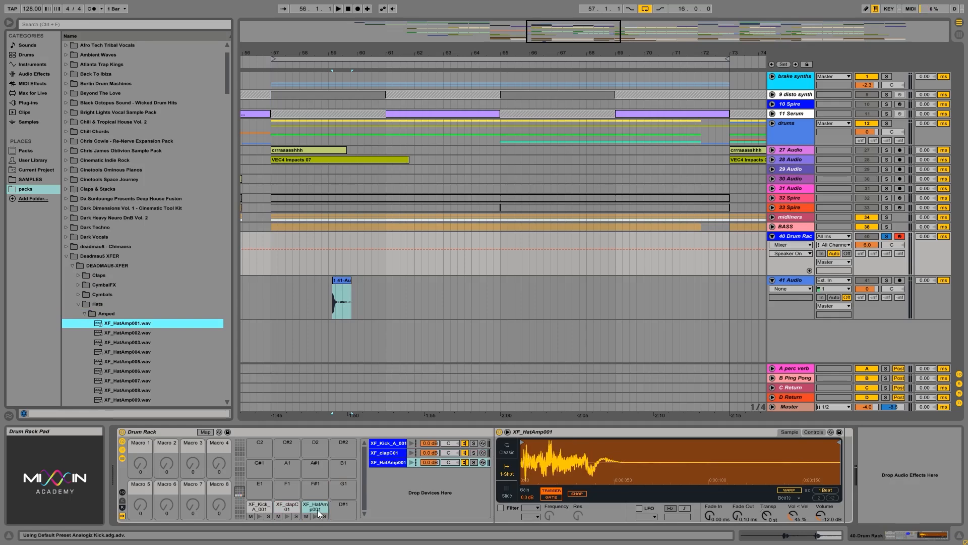
Play the hat, kick and clap pads with the computer MIDI keyboard to hear their sounds
{"action": "left_click", "coordinate": [323, 508]}
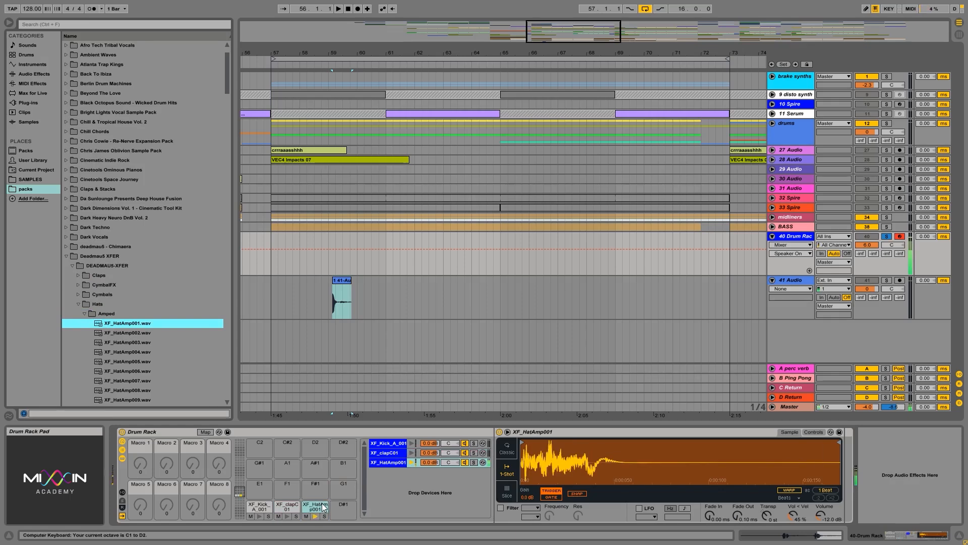
{"action": "key", "text": "s"}
{"action": "key", "text": "s"}
{"action": "key", "text": "s"}
{"action": "key", "text": "a"}
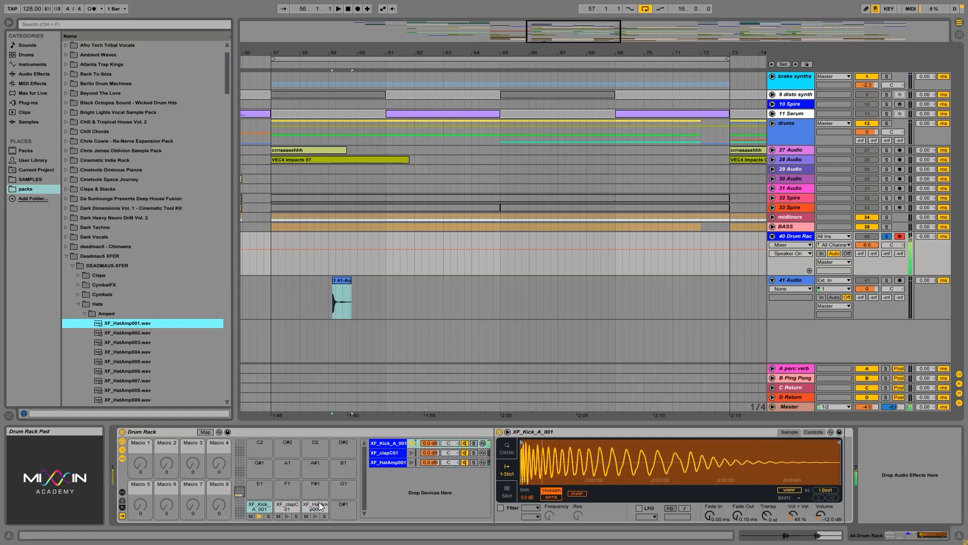
{"action": "key", "text": "w"}
{"action": "key", "text": "s"}
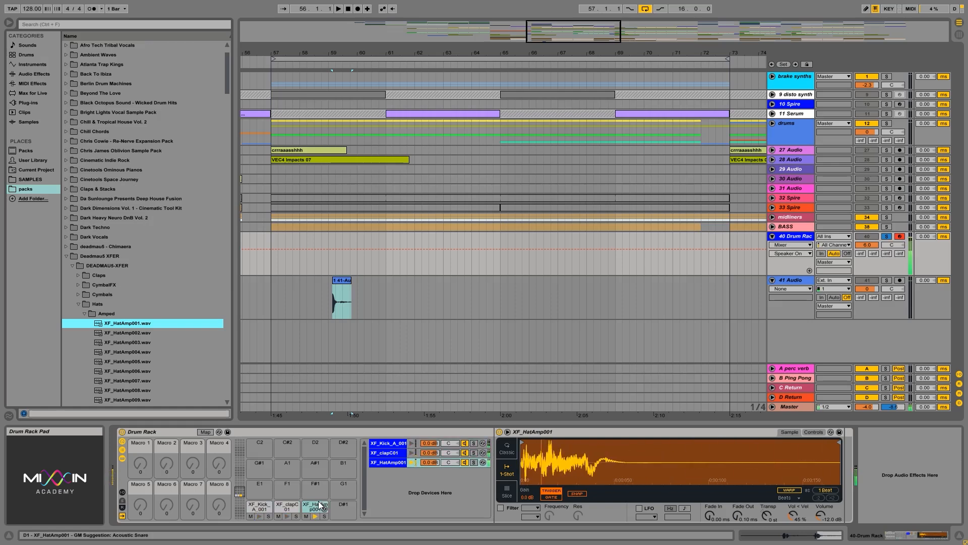
{"action": "key", "text": "a"}
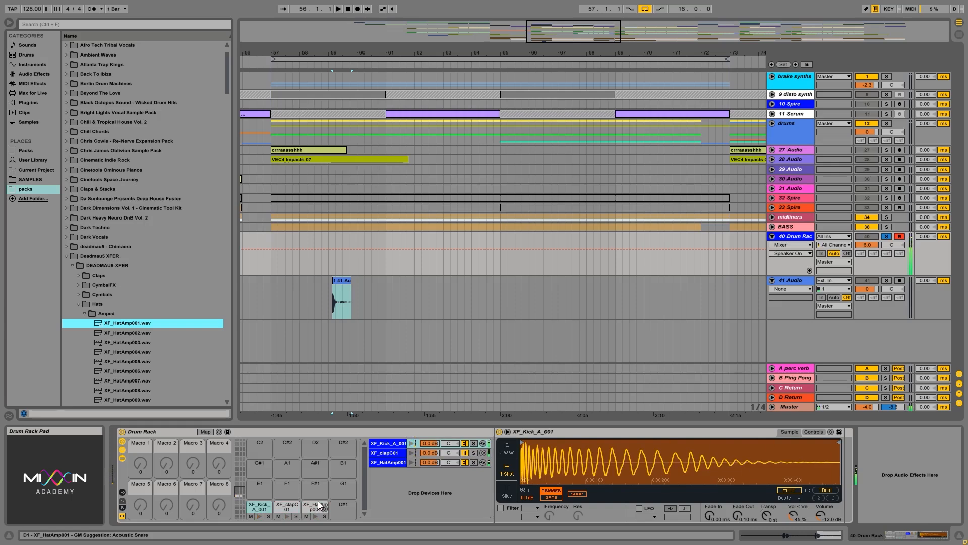
Select the hat chain and the kick, clap and hat pads in turn to view each sample in its device
{"action": "left_click", "coordinate": [388, 463]}
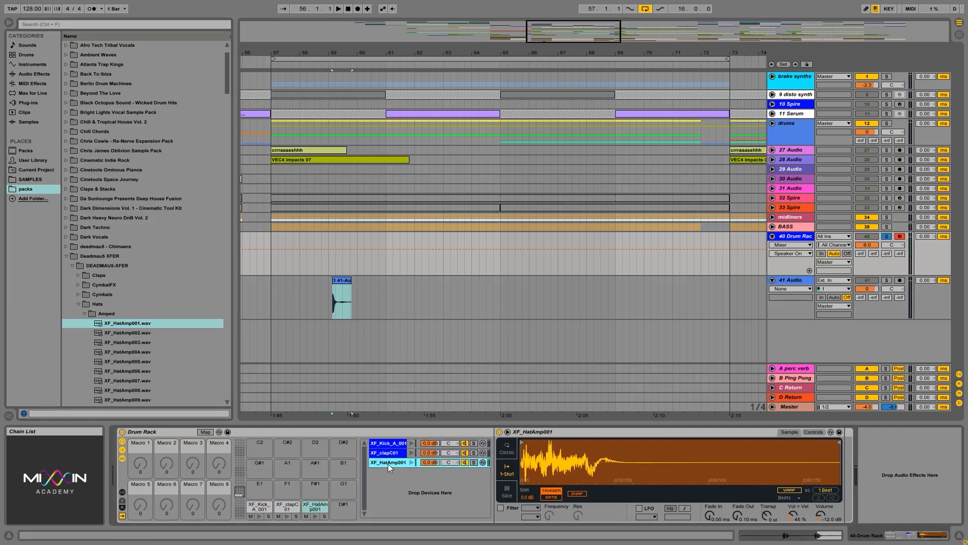
{"action": "left_click", "coordinate": [256, 507]}
{"action": "left_click", "coordinate": [281, 506]}
{"action": "left_click", "coordinate": [313, 507]}
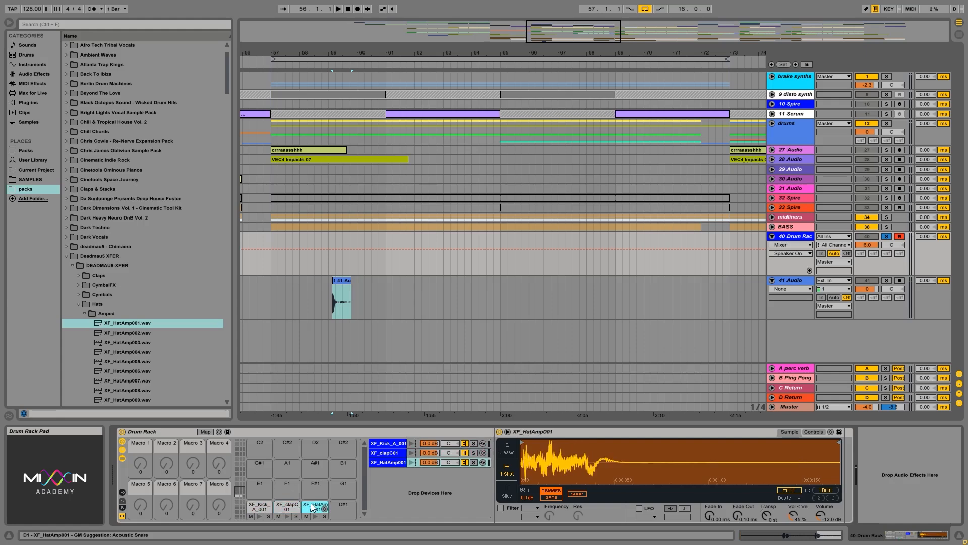
{"action": "left_click", "coordinate": [286, 506]}
{"action": "left_click", "coordinate": [257, 507]}
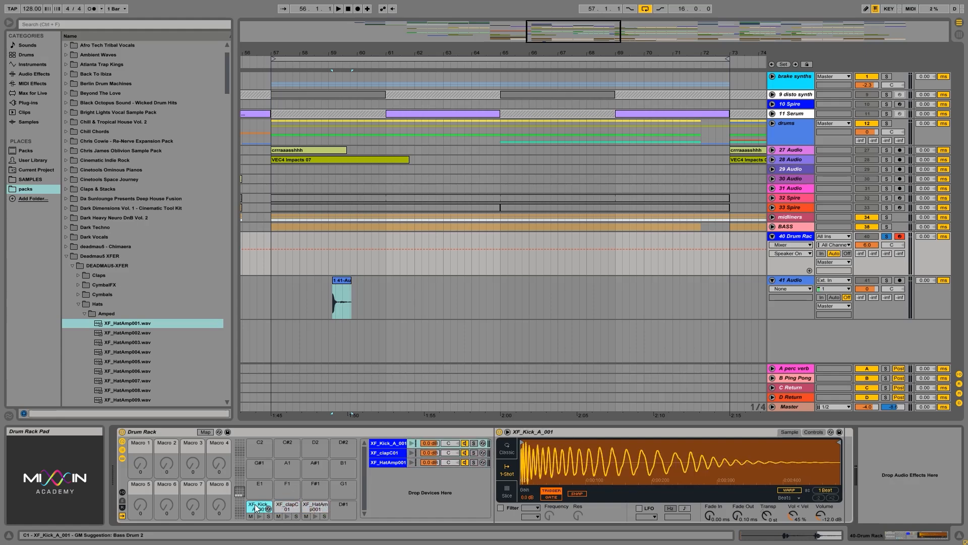
Preview the sounds of the kick, clap and hat pads one after another in the Drum Rack
{"action": "left_click", "coordinate": [259, 516]}
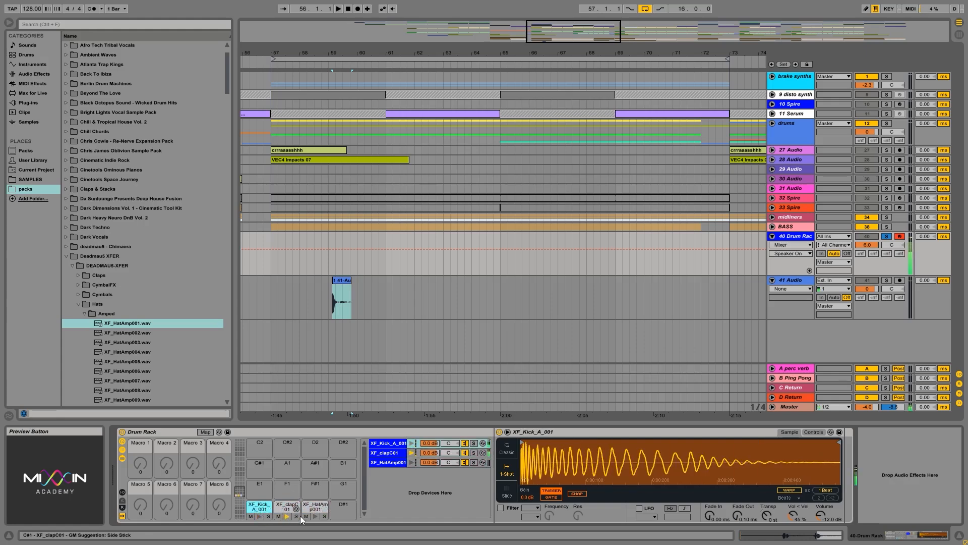
{"action": "left_click", "coordinate": [317, 515]}
{"action": "left_click", "coordinate": [260, 517]}
{"action": "left_click", "coordinate": [286, 516]}
{"action": "left_click", "coordinate": [313, 515]}
Load XF_HatAmp005.wav onto pad D#1 and XF_ShakerTamb053.wav from the ShakersTambs folder onto pad E1
{"action": "left_click_drag", "start_coordinate": [125, 362], "coordinate": [344, 517]}
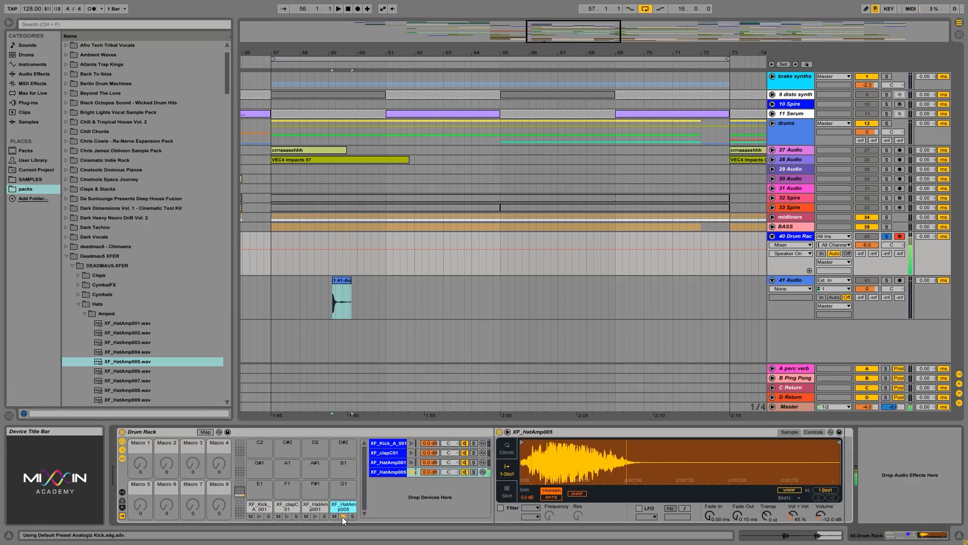
{"action": "scroll", "coordinate": [126, 328], "scroll_direction": "down", "scroll_amount": 5}
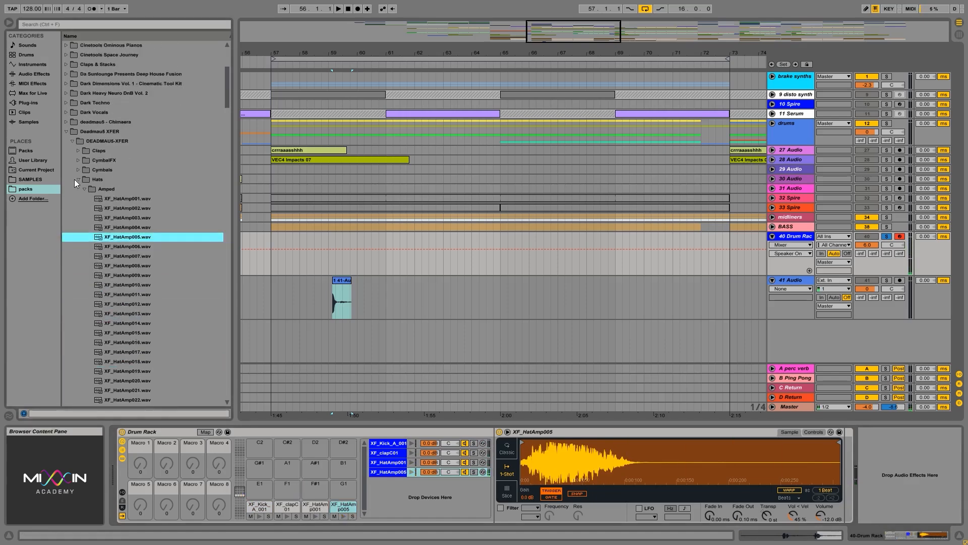
{"action": "left_click", "coordinate": [75, 179]}
{"action": "left_click", "coordinate": [78, 179]}
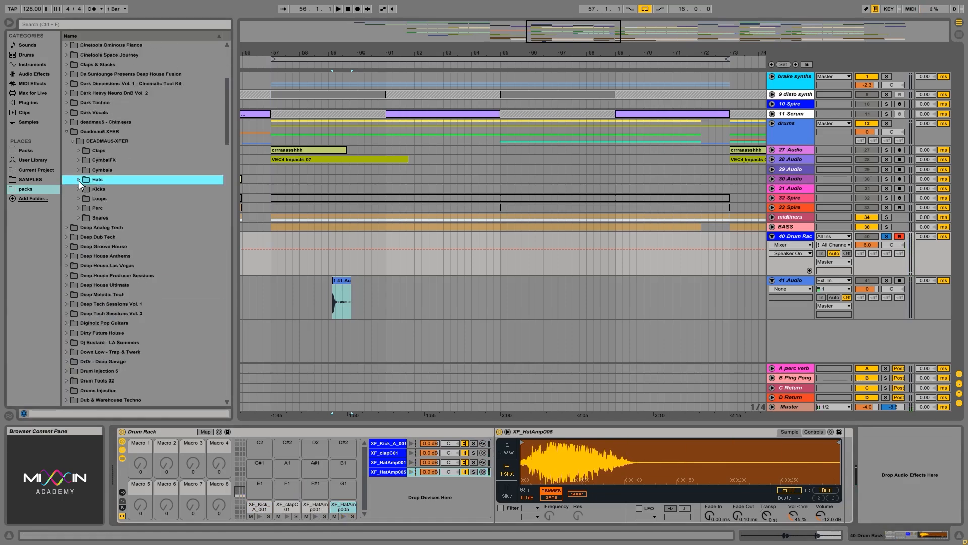
{"action": "double_click", "coordinate": [102, 208]}
{"action": "double_click", "coordinate": [116, 217]}
{"action": "left_click", "coordinate": [123, 228]}
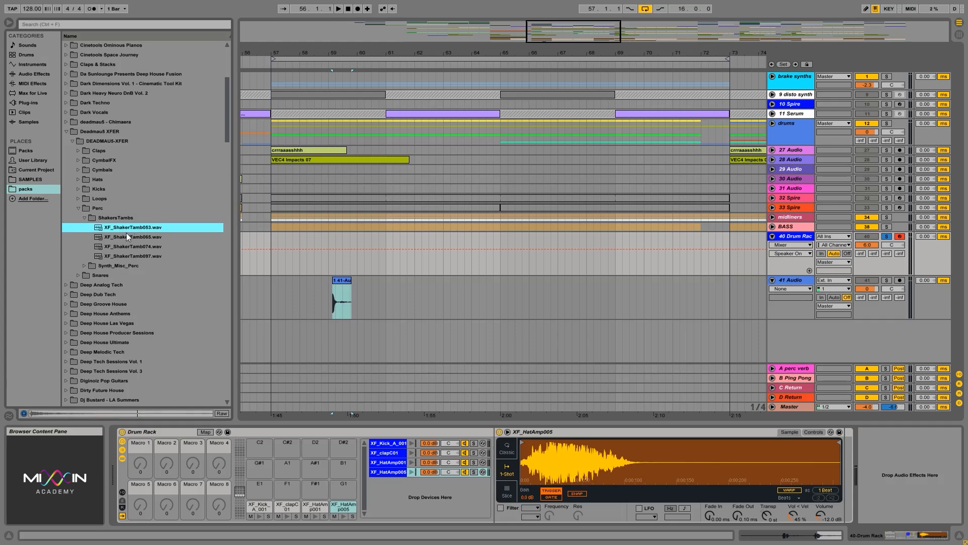
{"action": "left_click_drag", "start_coordinate": [239, 455], "coordinate": [263, 489]}
Load XF_SynPerc_289.wav, XF_SynPerc_291.wav and XF_SynPerc_293.wav from Synth_Misc_Perc onto pads F1, F#1 and G1
{"action": "double_click", "coordinate": [124, 266]}
{"action": "left_click", "coordinate": [128, 267]}
{"action": "left_click", "coordinate": [120, 275]}
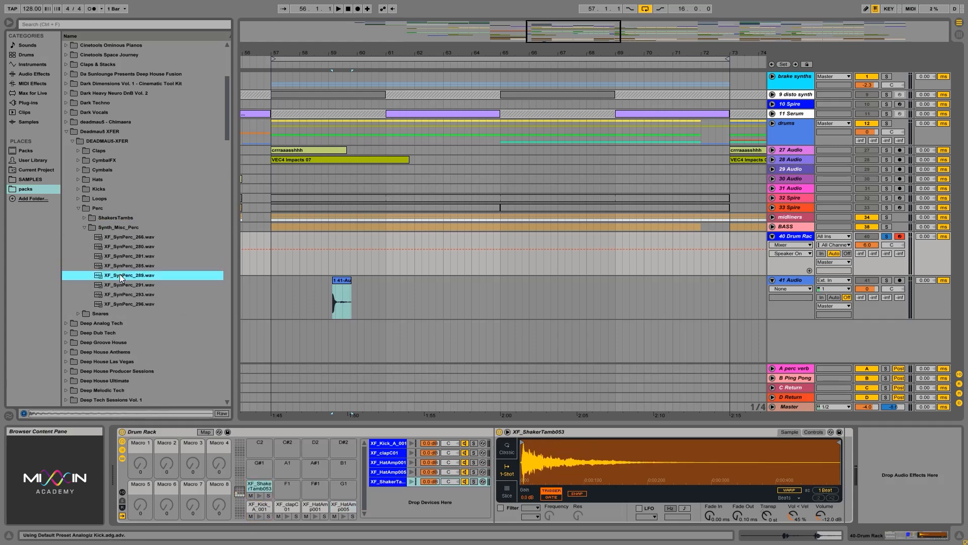
{"action": "left_click_drag", "start_coordinate": [122, 272], "coordinate": [290, 490]}
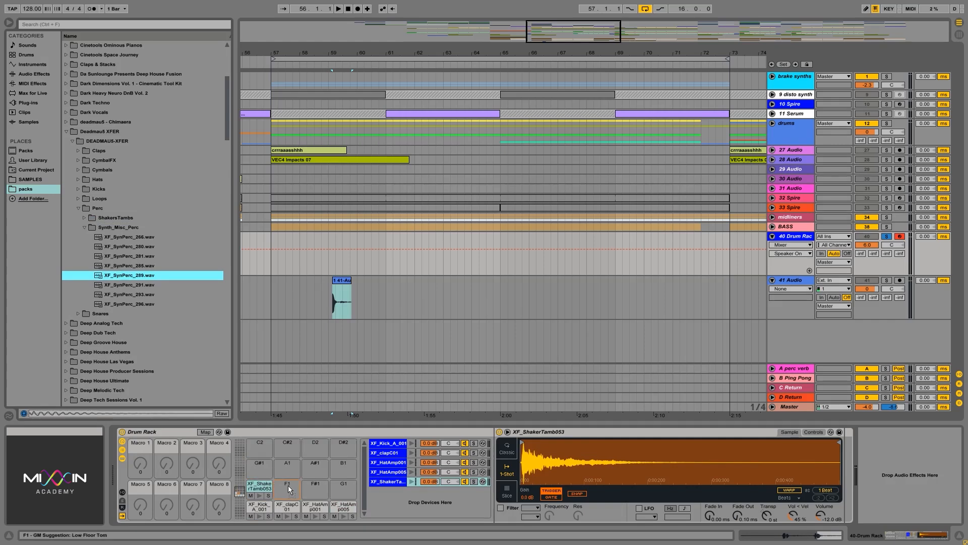
{"action": "left_click", "coordinate": [117, 286]}
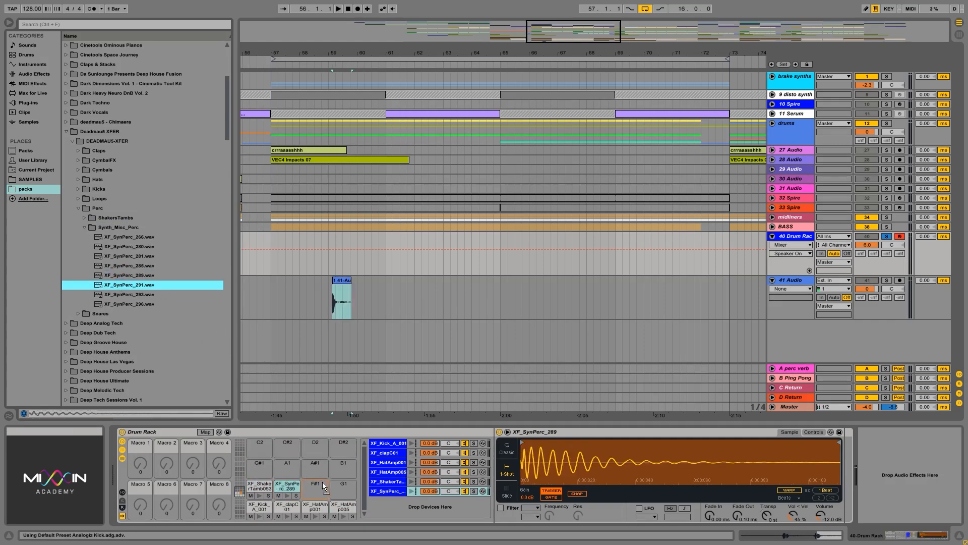
{"action": "left_click_drag", "start_coordinate": [121, 294], "coordinate": [347, 489]}
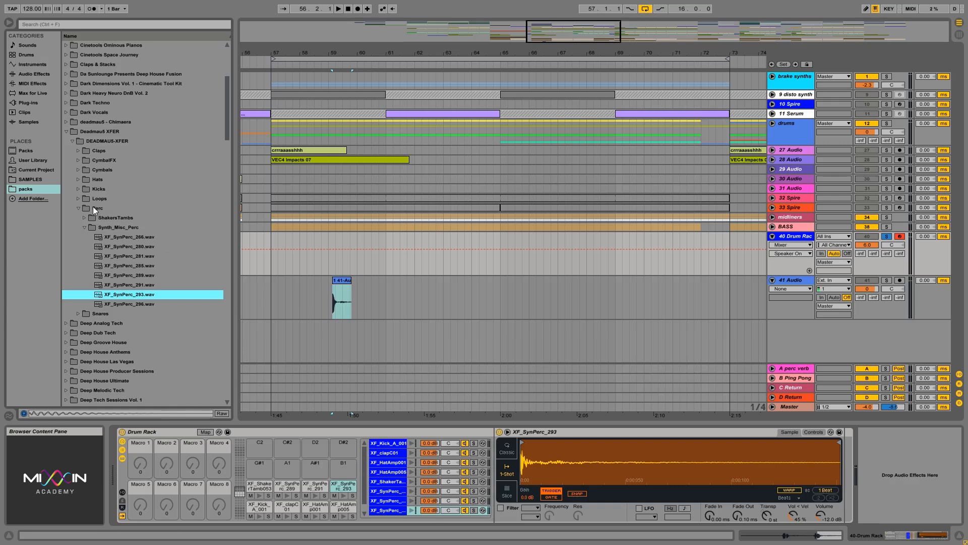
Add an EQ Eight effect after the XF_SynPerc_293 sample in the G1 pad's chain
{"action": "left_click", "coordinate": [29, 74]}
{"action": "left_click_drag", "start_coordinate": [86, 136], "coordinate": [792, 494]}
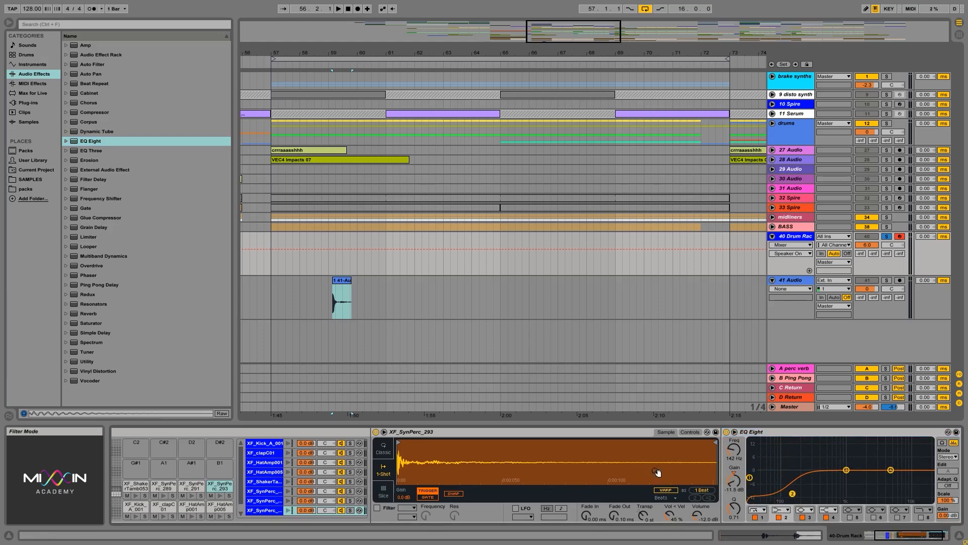
{"action": "left_click", "coordinate": [225, 487]}
Delete the EQ Eight effect from the XF_SynPerc_293 pad's chain
{"action": "left_click_drag", "start_coordinate": [931, 541], "coordinate": [901, 539]}
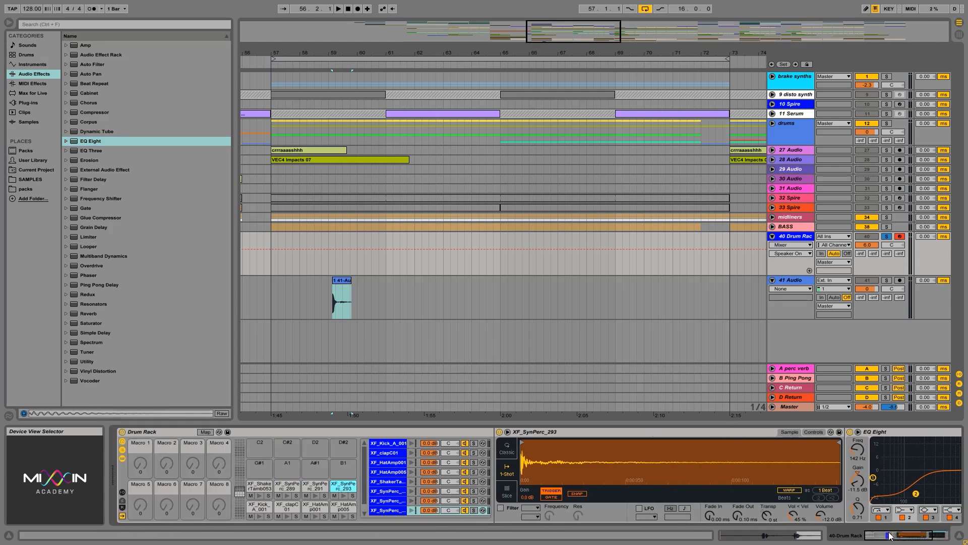
{"action": "left_click", "coordinate": [899, 432]}
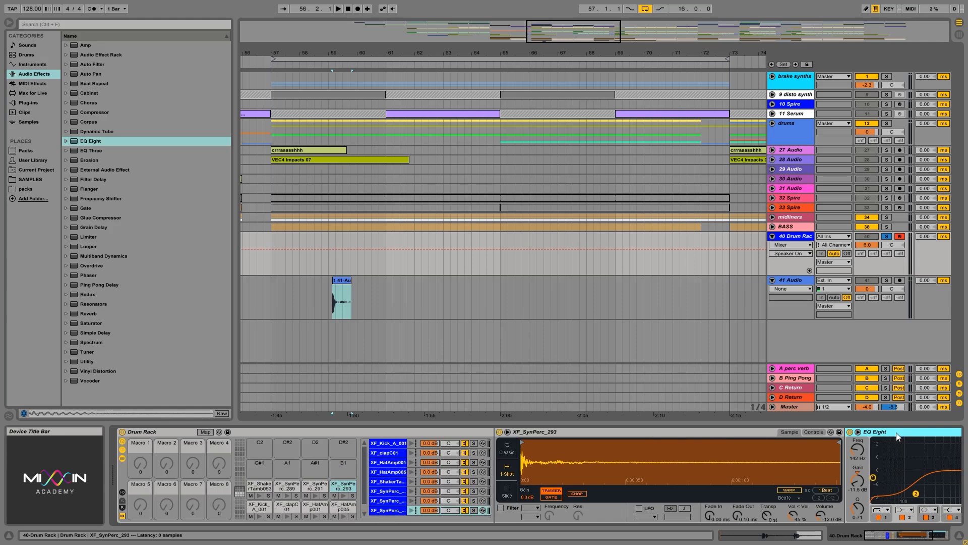
{"action": "key", "text": "Delete"}
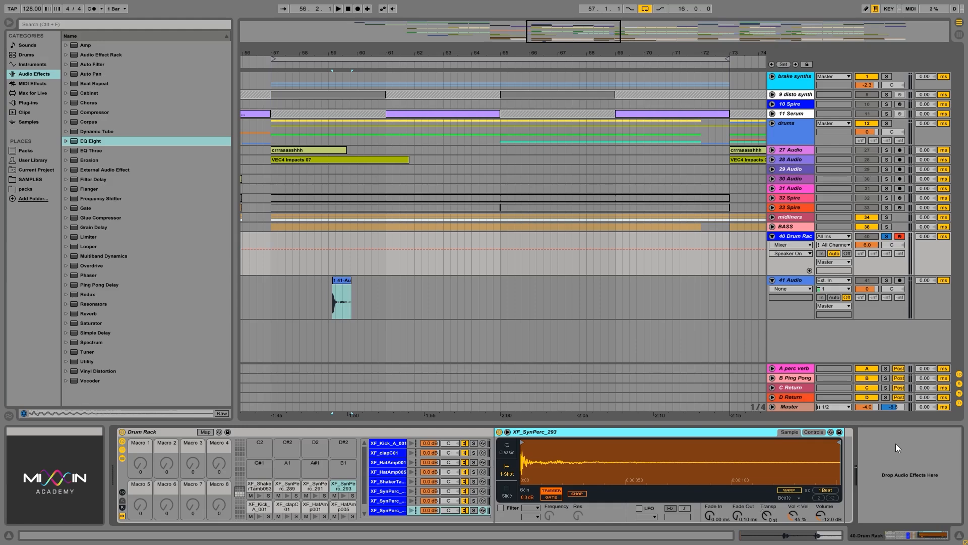
Inspect the chains of the shaker, kick, clap and hat pads one after another in the Drum Rack
{"action": "left_click", "coordinate": [261, 487]}
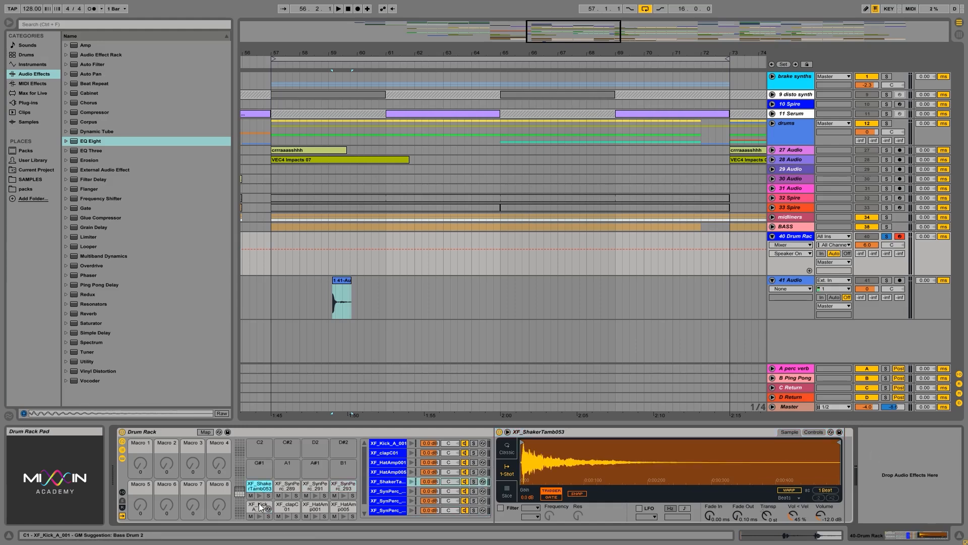
{"action": "left_click", "coordinate": [256, 507]}
{"action": "left_click", "coordinate": [287, 506]}
{"action": "left_click", "coordinate": [315, 506]}
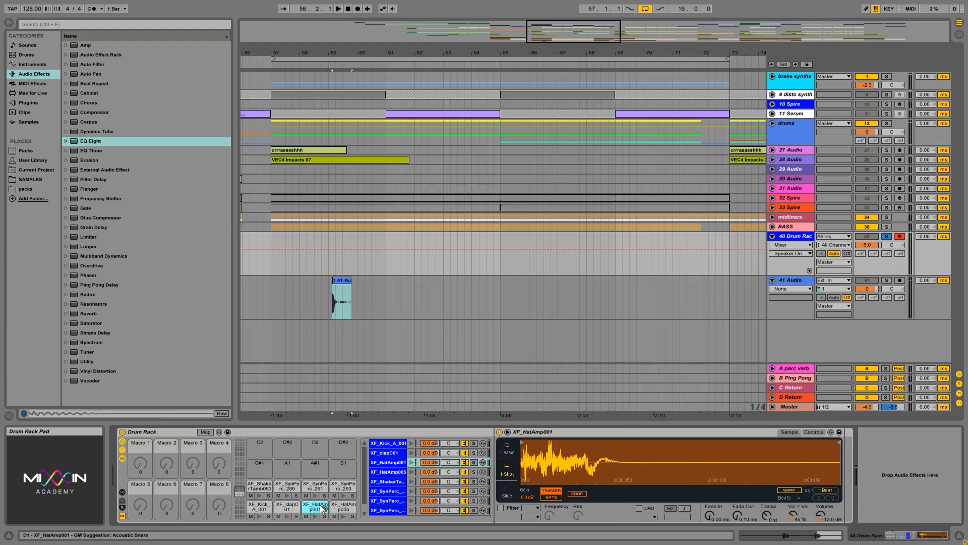
{"action": "left_click", "coordinate": [343, 506]}
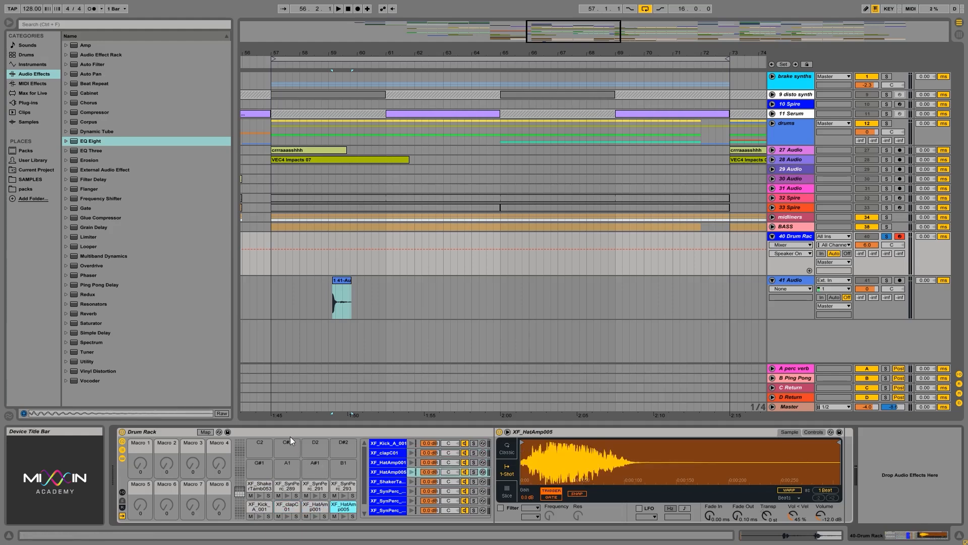
{"action": "left_click", "coordinate": [179, 433]}
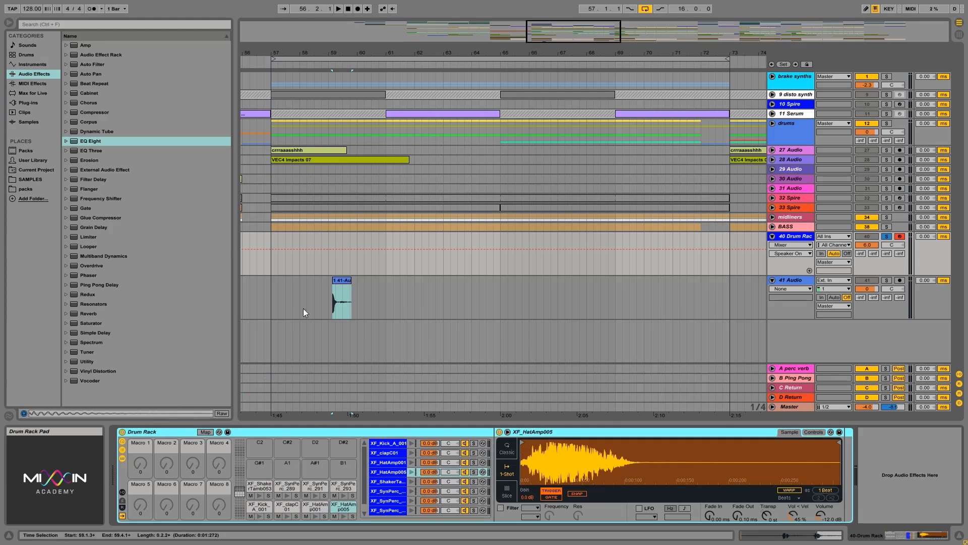
Audition the Drum Rack pads by playing them live from the computer's MIDI keyboard
{"action": "left_click_drag", "start_coordinate": [271, 262], "coordinate": [384, 271]}
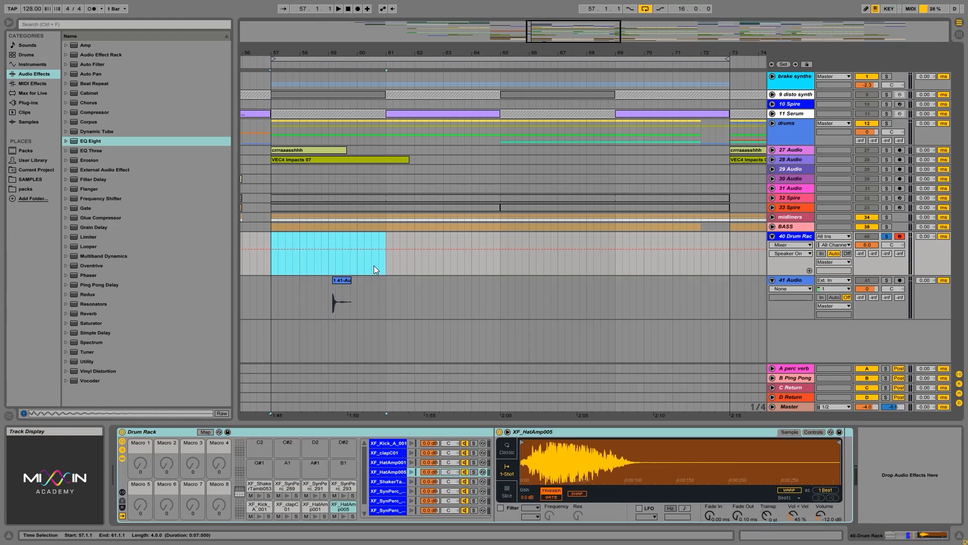
{"action": "key", "text": "a"}
{"action": "key", "text": "w"}
{"action": "key", "text": "d"}
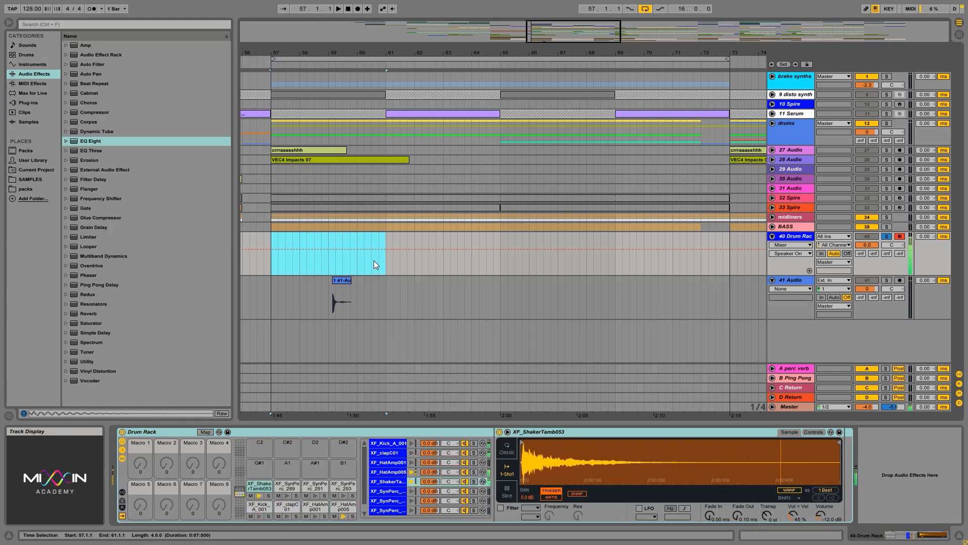
{"action": "key", "text": "e"}
{"action": "key", "text": "s"}
{"action": "key", "text": "g"}
{"action": "key", "text": "e"}
{"action": "key", "text": "d"}
{"action": "key", "text": "a"}
Insert an empty four-bar MIDI clip from bar 57 to bar 61 on the Drum Rack track and open its notes
{"action": "left_click_drag", "start_coordinate": [286, 259], "coordinate": [385, 253]}
{"action": "key", "text": "ctrl+shift+m"}
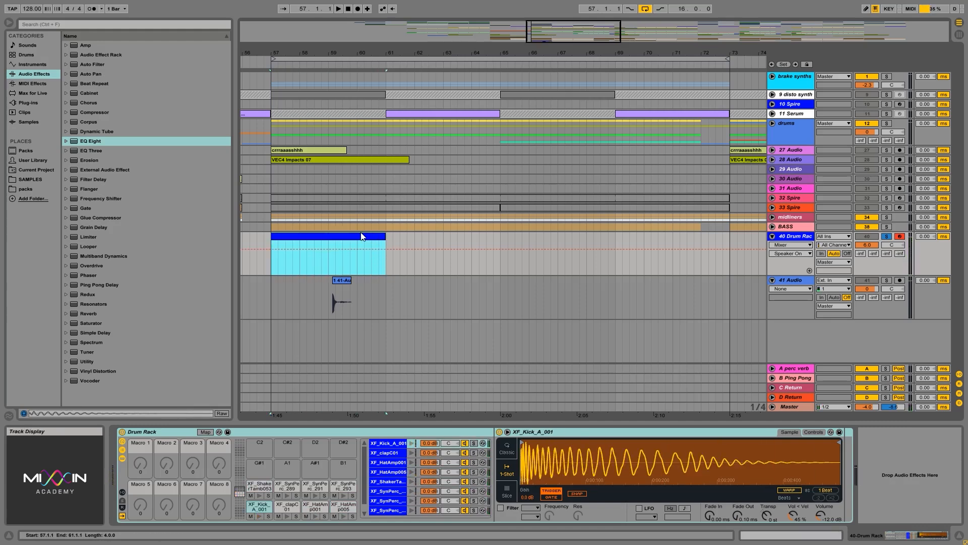
{"action": "double_click", "coordinate": [335, 244]}
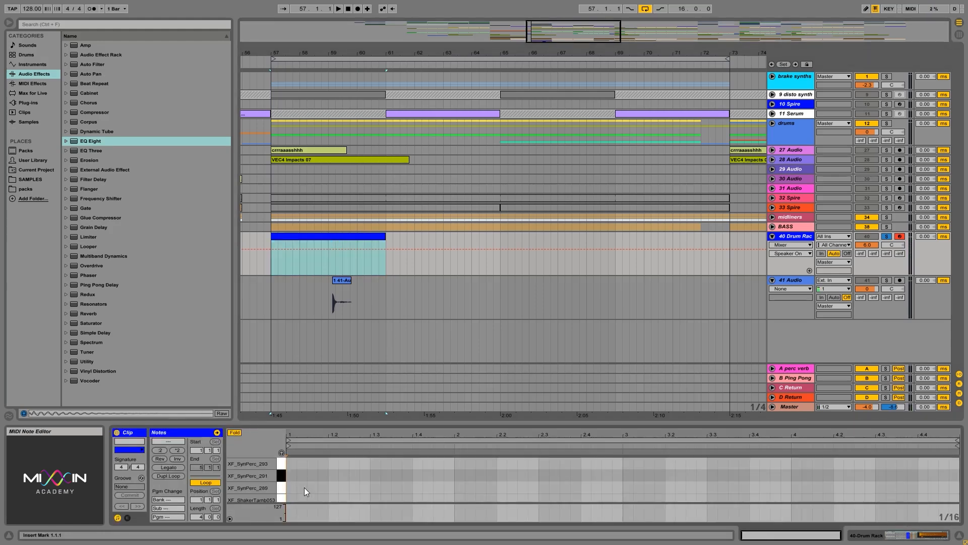
Unfold the note editor to show the full keyboard and audition the pad notes from C1 upward
{"action": "left_click", "coordinate": [234, 432]}
{"action": "left_click", "coordinate": [234, 432]}
{"action": "left_click", "coordinate": [234, 433]}
{"action": "scroll", "coordinate": [274, 484], "scroll_direction": "down", "scroll_amount": 15}
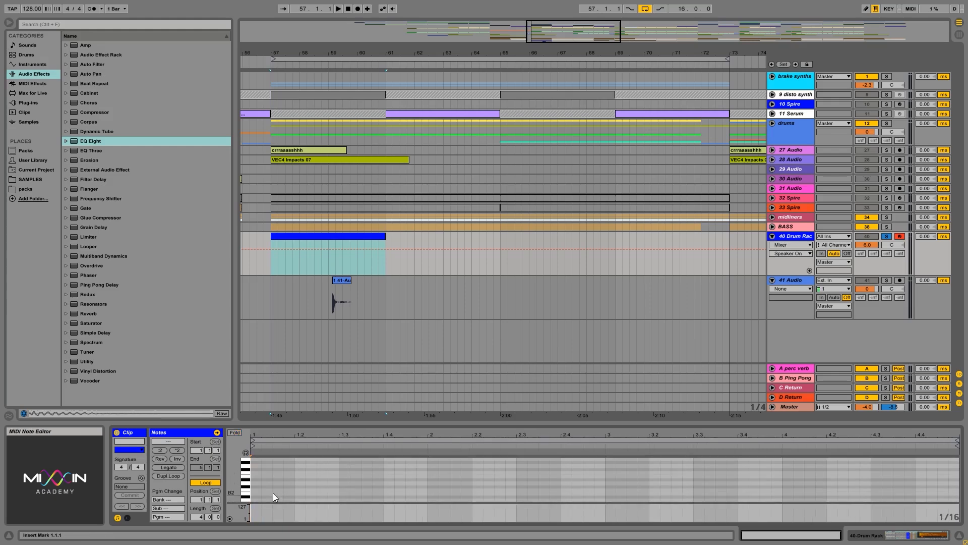
{"action": "scroll", "coordinate": [270, 488], "scroll_direction": "up", "scroll_amount": 9}
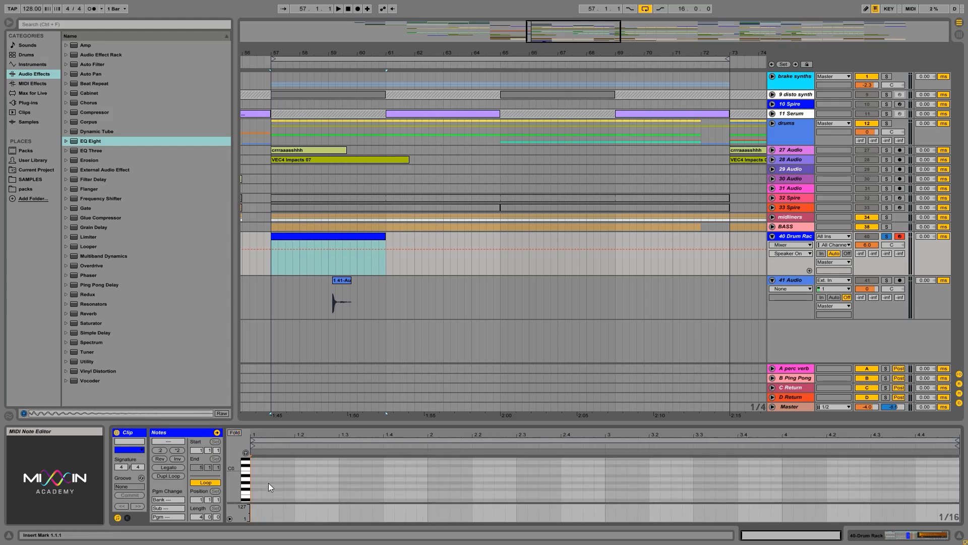
{"action": "scroll", "coordinate": [268, 483], "scroll_direction": "up", "scroll_amount": 2}
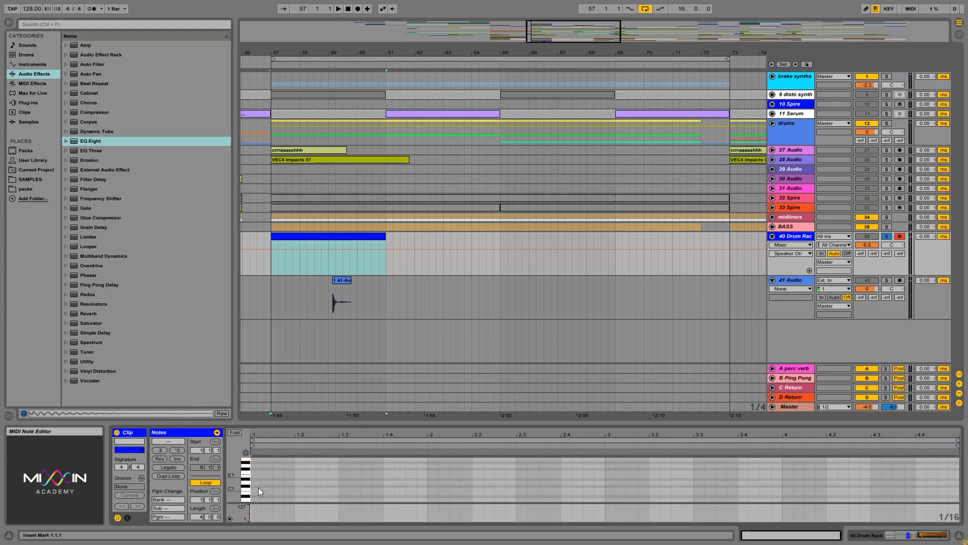
{"action": "left_click", "coordinate": [244, 491]}
{"action": "left_click", "coordinate": [247, 487]}
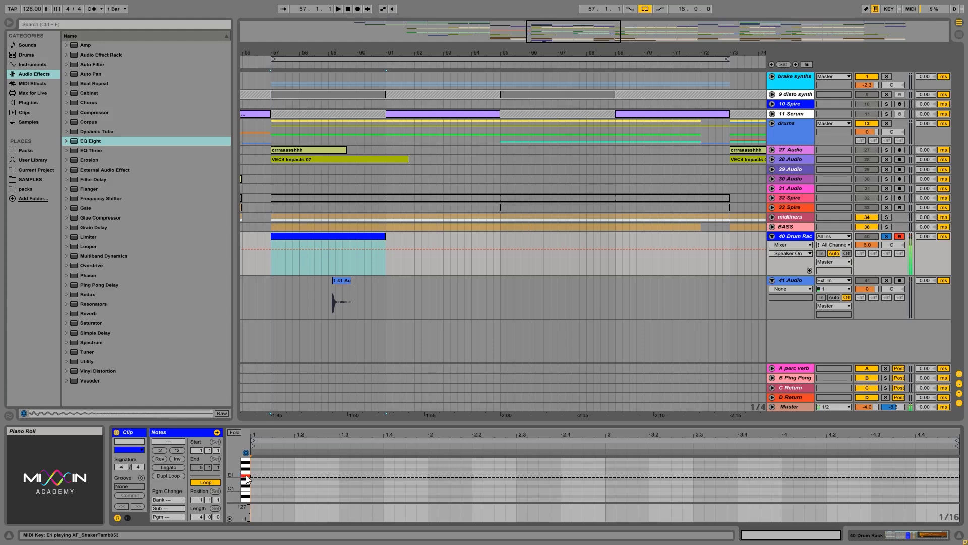
{"action": "left_click", "coordinate": [245, 467]}
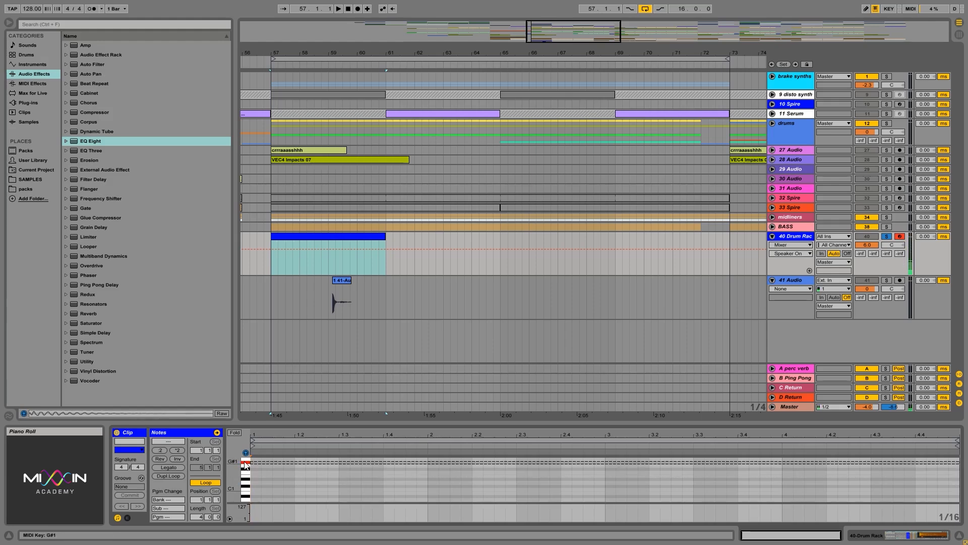
{"action": "scroll", "coordinate": [252, 483], "scroll_direction": "down", "scroll_amount": 2}
{"action": "left_click_drag", "start_coordinate": [245, 476], "coordinate": [245, 500]}
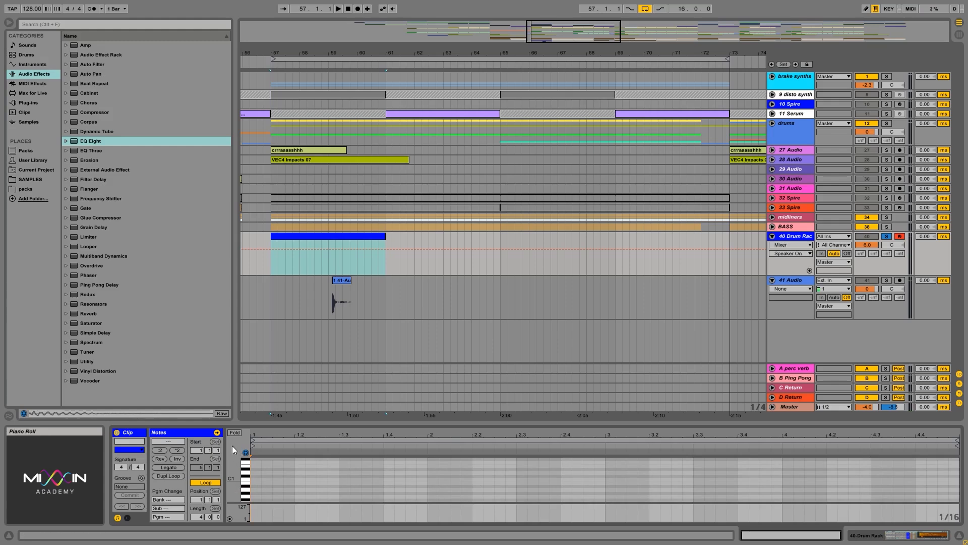
Fold the note editor and enter XF_Kick_A_001 notes at 1.1 and 1.3.3 and XF_clapC01 notes at 1.2 and 1.4
{"action": "left_click", "coordinate": [235, 432]}
{"action": "scroll", "coordinate": [310, 487], "scroll_direction": "down", "scroll_amount": 3}
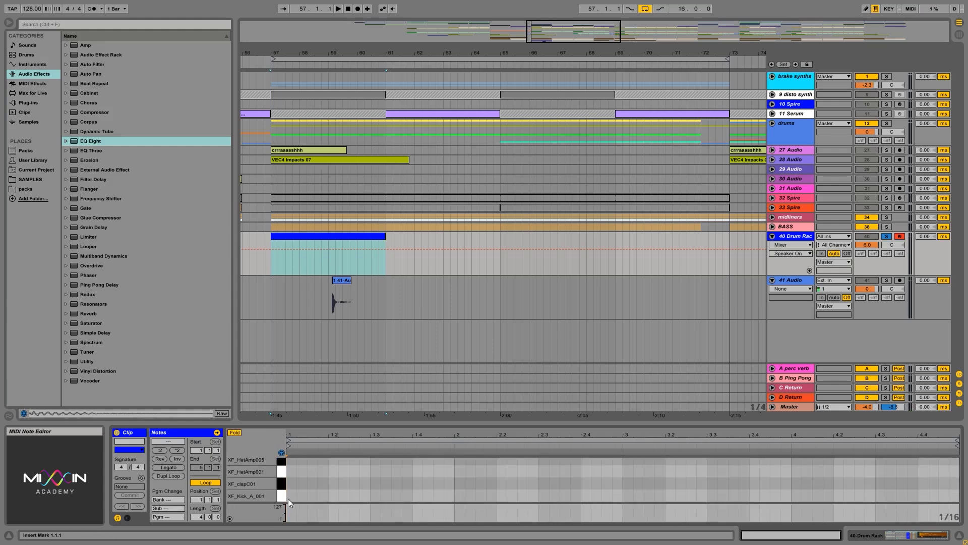
{"action": "double_click", "coordinate": [292, 495]}
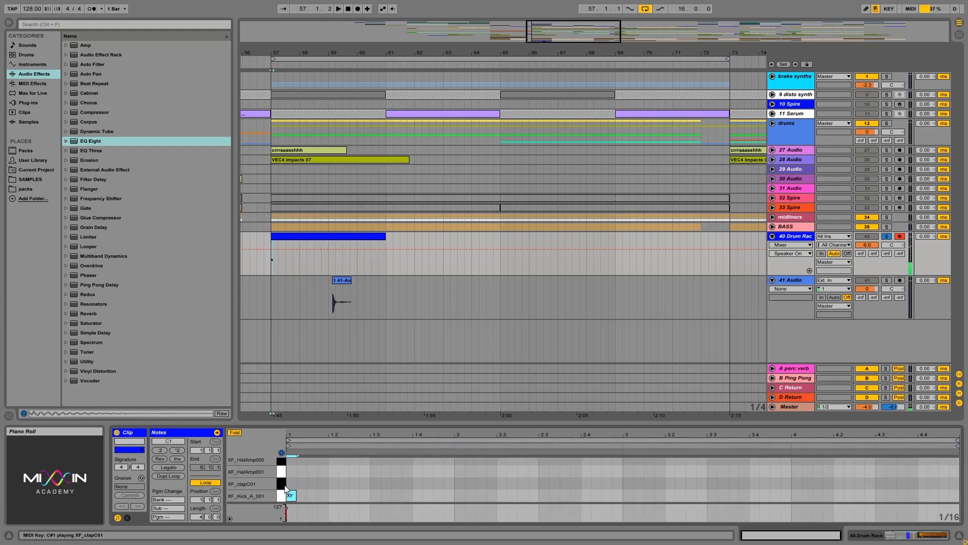
{"action": "double_click", "coordinate": [333, 483]}
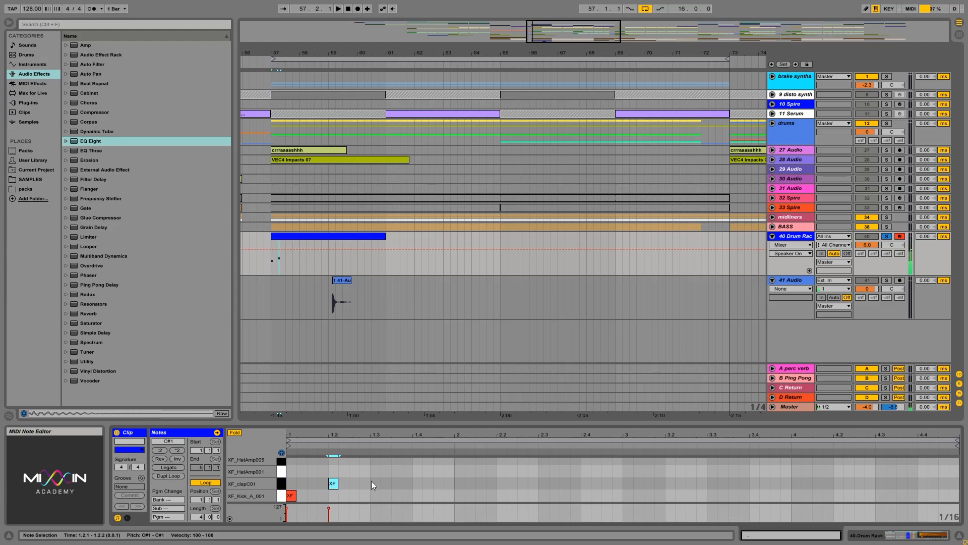
{"action": "key", "text": "space"}
{"action": "key", "text": "space"}
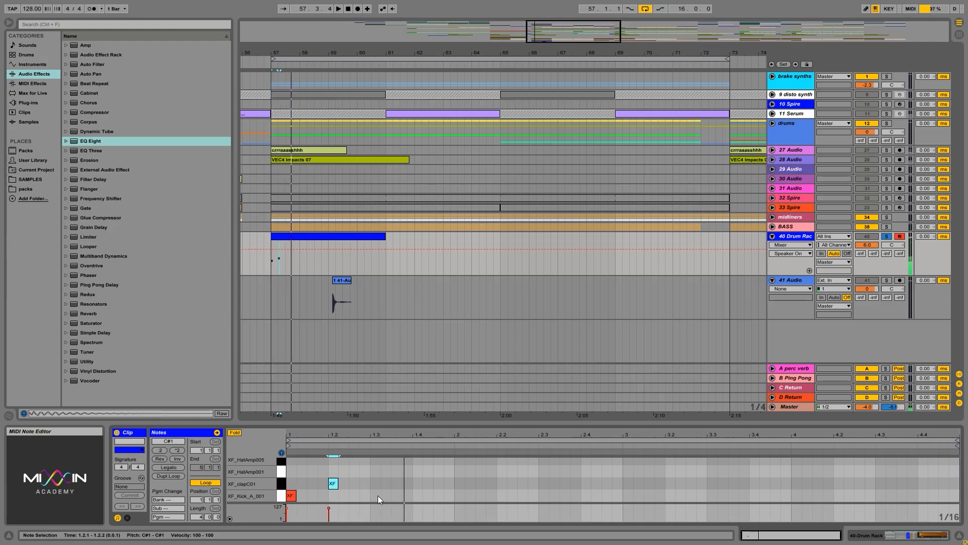
{"action": "double_click", "coordinate": [398, 499]}
{"action": "left_click", "coordinate": [419, 482]}
{"action": "double_click", "coordinate": [419, 483]}
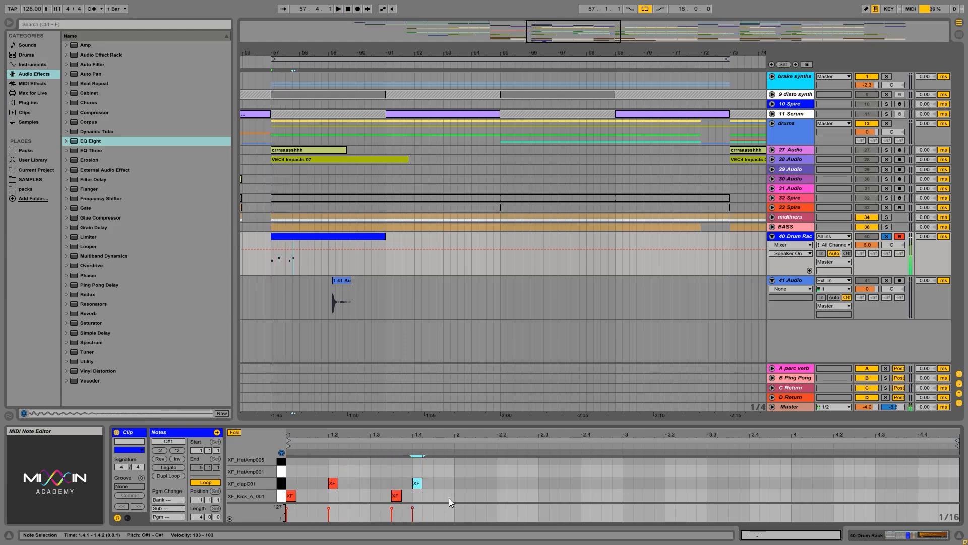
Duplicate the one-bar kick and clap pattern three times to fill the four-bar clip
{"action": "left_click_drag", "start_coordinate": [448, 498], "coordinate": [283, 483]}
{"action": "key", "text": "ctrl+d"}
{"action": "key", "text": "ctrl+d"}
{"action": "key", "text": "ctrl+d"}
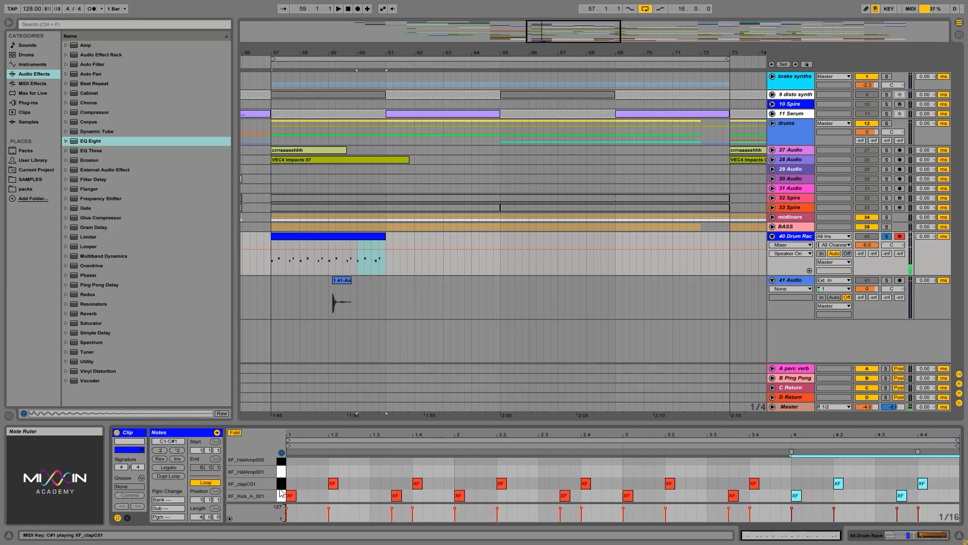
Play the pattern, add a sixteenth note on XF_HatAmp005 at the clip's start and duplicate it repeatedly up to beat 1.3
{"action": "key", "text": "space"}
{"action": "left_click", "coordinate": [385, 465]}
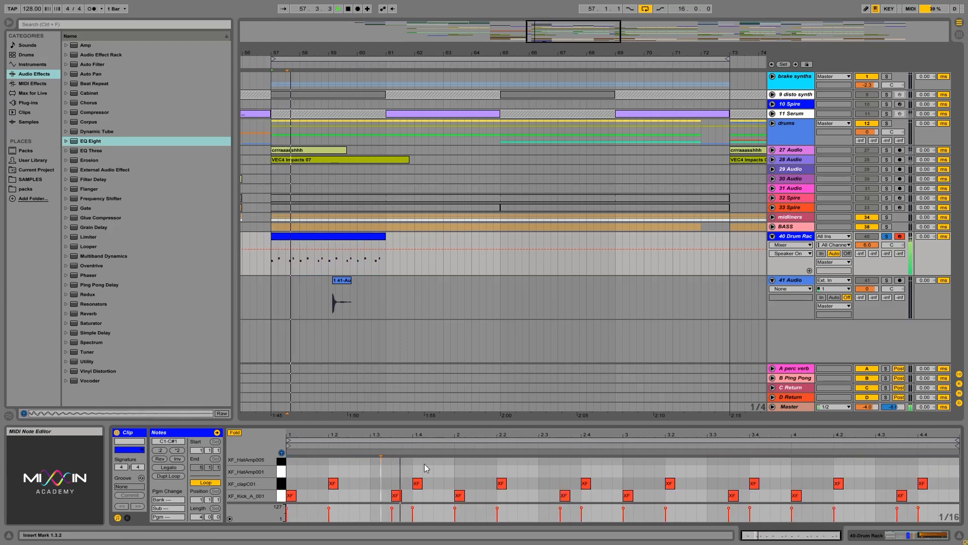
{"action": "double_click", "coordinate": [292, 471]}
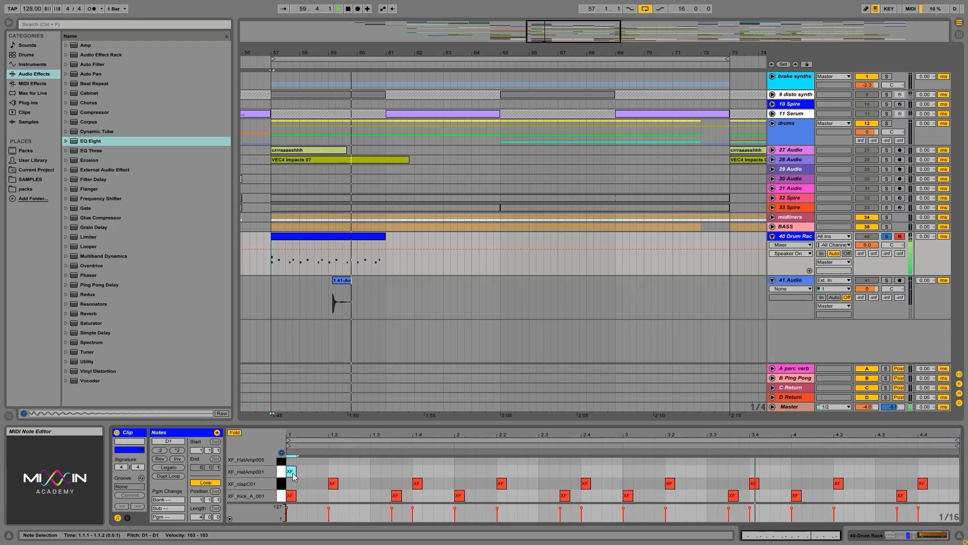
{"action": "left_click_drag", "start_coordinate": [291, 472], "coordinate": [291, 461]}
{"action": "key", "text": "ctrl+d"}
{"action": "key", "text": "ctrl+d"}
{"action": "key", "text": "ctrl+d"}
{"action": "key", "text": "ctrl+d"}
{"action": "key", "text": "ctrl+d"}
{"action": "key", "text": "ctrl+d"}
{"action": "key", "text": "ctrl+d"}
{"action": "key", "text": "ctrl+d"}
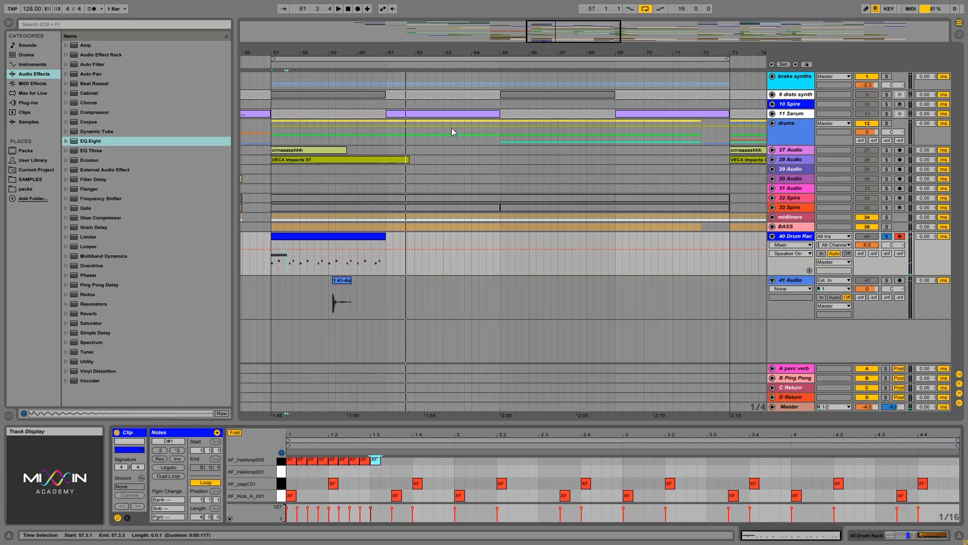
Set the arrangement loop to the four-bar drum clip and play it back
{"action": "left_click", "coordinate": [379, 250]}
{"action": "key", "text": "ctrl+l"}
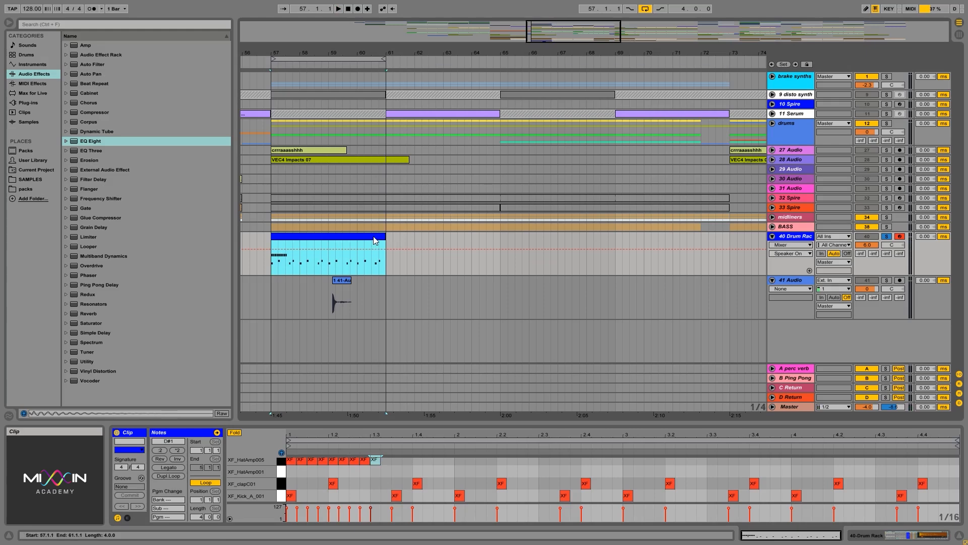
{"action": "key", "text": "space"}
{"action": "key", "text": "space"}
Select the first eight XF_HatAmp005 notes, remove the extra ninth, and duplicate the group to the end of the clip
{"action": "left_click_drag", "start_coordinate": [378, 471], "coordinate": [277, 451]}
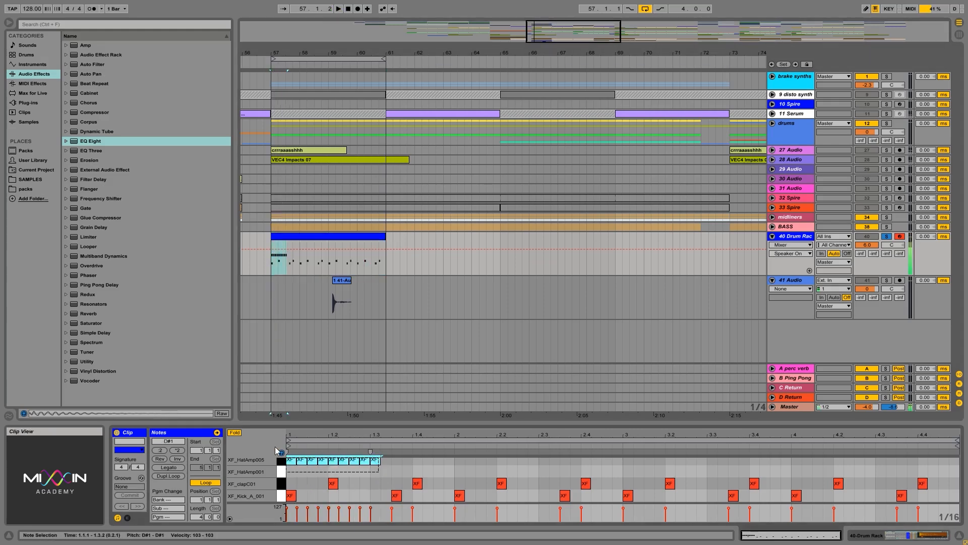
{"action": "left_click_drag", "start_coordinate": [388, 471], "coordinate": [289, 442]}
{"action": "key", "text": "Delete"}
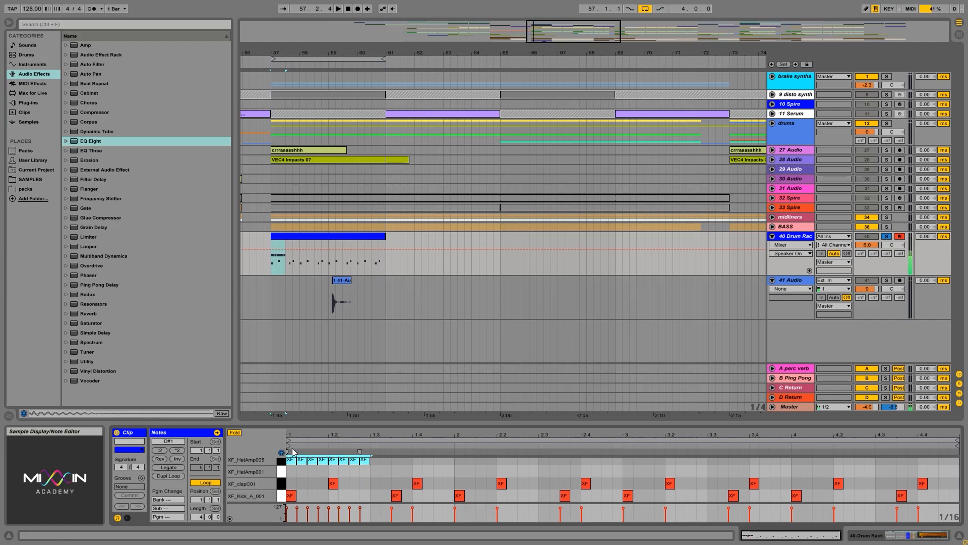
{"action": "key", "text": "ctrl+d"}
{"action": "key", "text": "ctrl+d"}
{"action": "key", "text": "ctrl+d"}
{"action": "key", "text": "ctrl+d"}
{"action": "key", "text": "ctrl+d"}
{"action": "key", "text": "ctrl+d"}
{"action": "key", "text": "ctrl+d"}
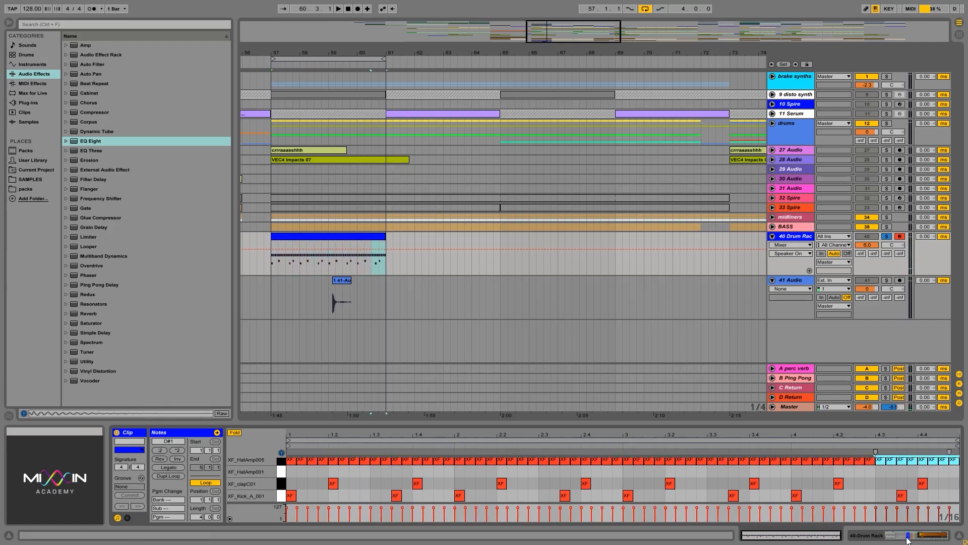
Solo the XF_HatAmp005 chain temporarily during playback and lower its volume to about -18.6 dB
{"action": "key", "text": "shift+Tab"}
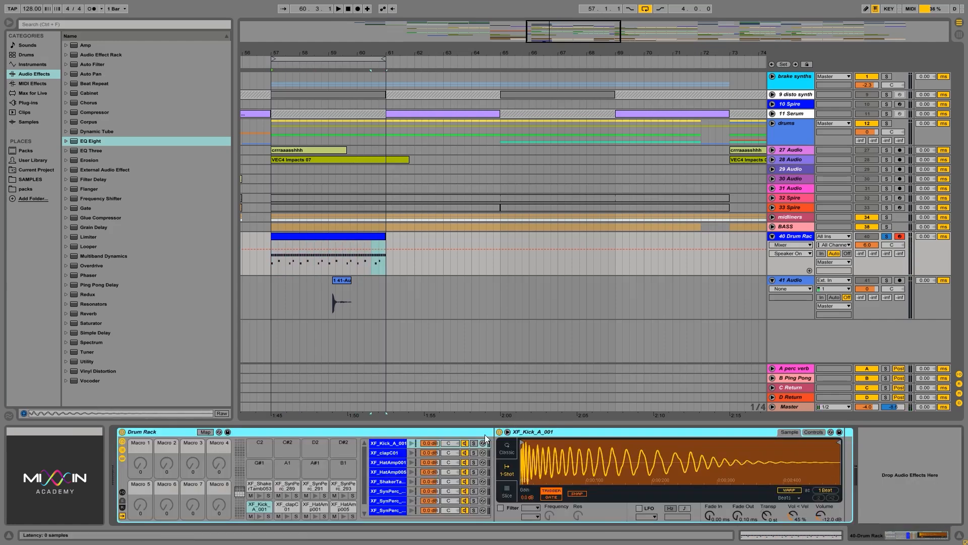
{"action": "key", "text": "space"}
{"action": "left_click", "coordinate": [411, 473]}
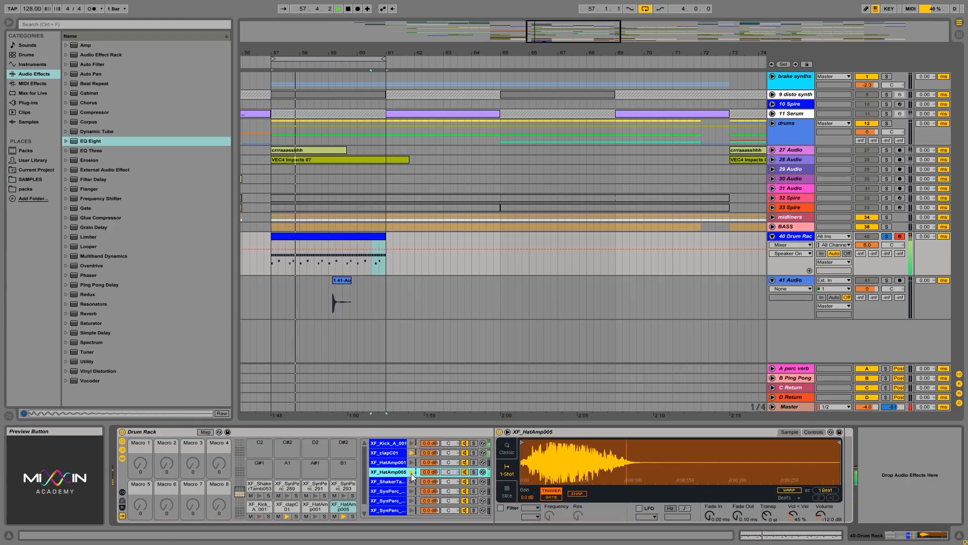
{"action": "left_click", "coordinate": [474, 472]}
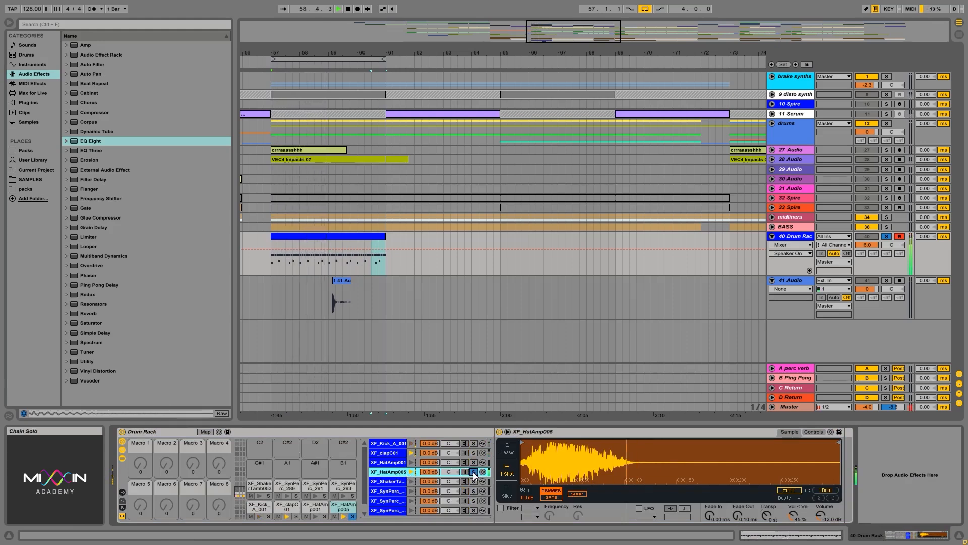
{"action": "mouse_move", "coordinate": [430, 472]}
{"action": "left_mouse_down"}
{"action": "mouse_move", "coordinate": [430, 494]}
{"action": "mouse_move", "coordinate": [430, 480]}
{"action": "left_mouse_up"}
{"action": "left_click", "coordinate": [474, 472]}
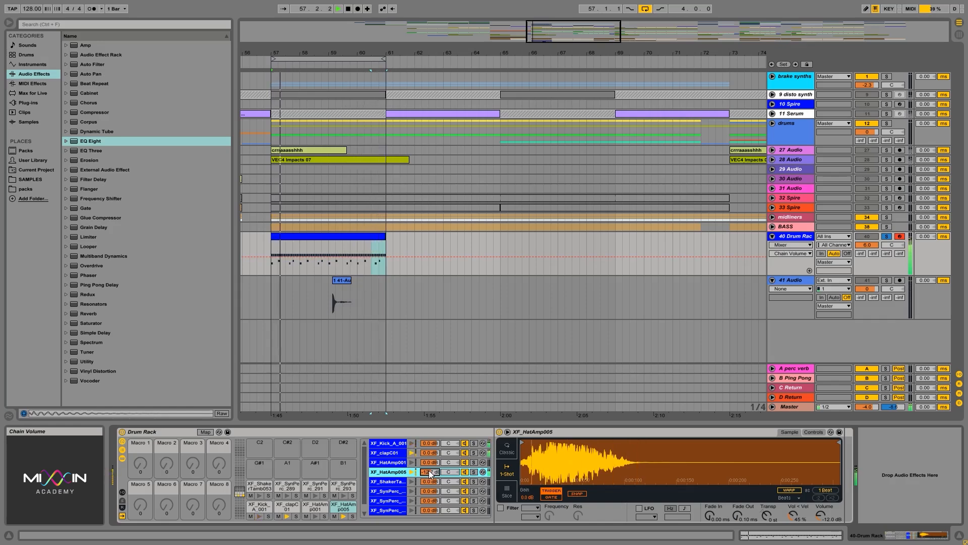
{"action": "left_click_drag", "start_coordinate": [430, 473], "coordinate": [429, 478]}
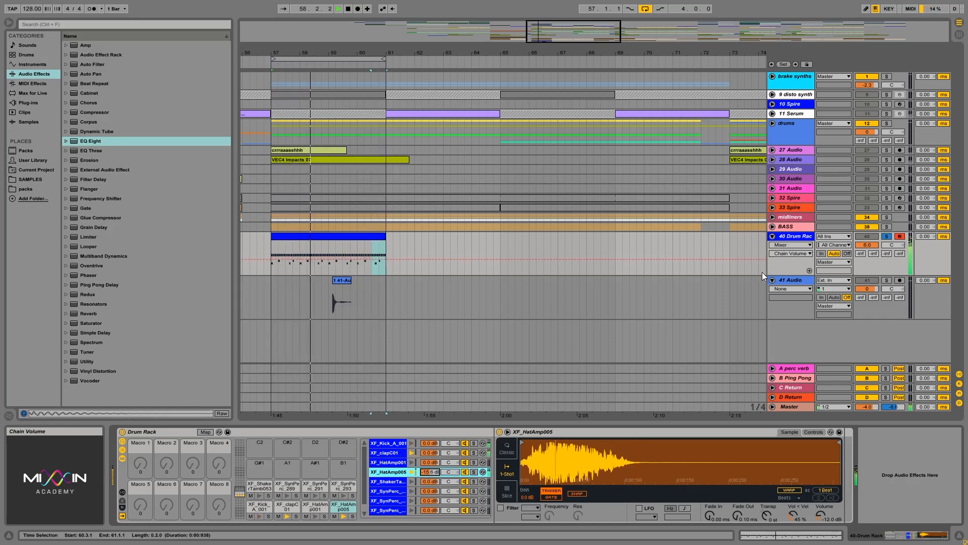
Stop playback and add sixteenth notes on XF_ShakerTamb053 at 1.1.3, 1.2.3, 1.3.3 and 1.4.3 in the drum clip
{"action": "left_click", "coordinate": [787, 236]}
{"action": "key", "text": "space"}
{"action": "left_click", "coordinate": [795, 534]}
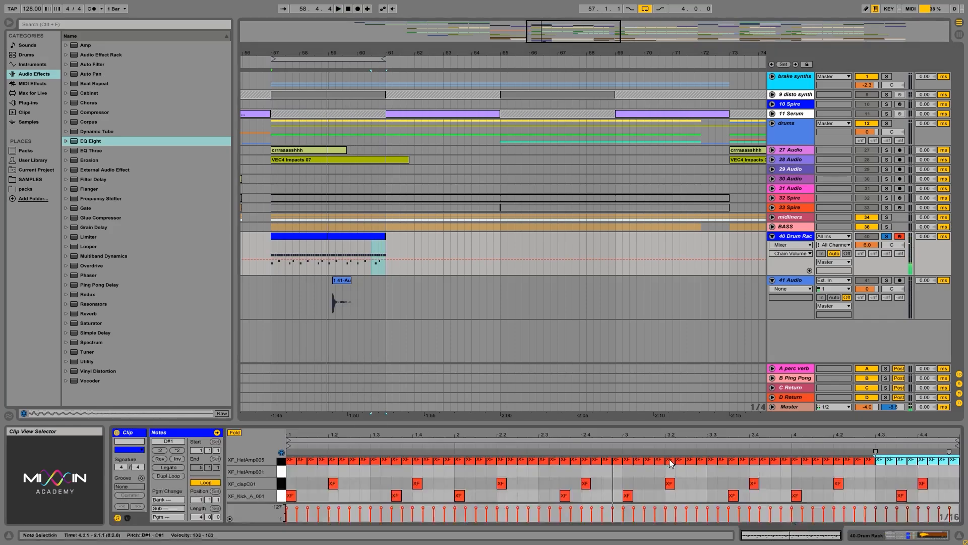
{"action": "scroll", "coordinate": [328, 470], "scroll_direction": "up", "scroll_amount": 3}
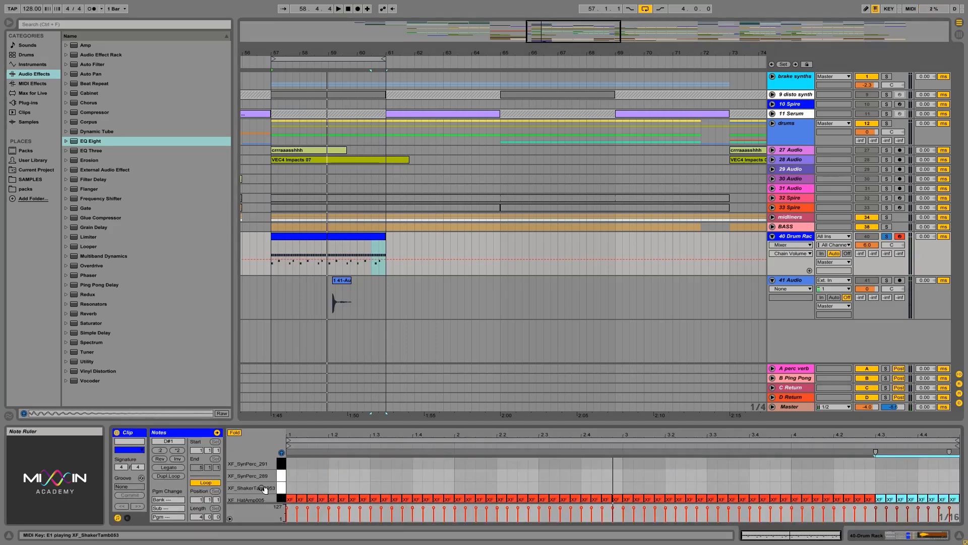
{"action": "left_click", "coordinate": [280, 487]}
{"action": "double_click", "coordinate": [315, 487]}
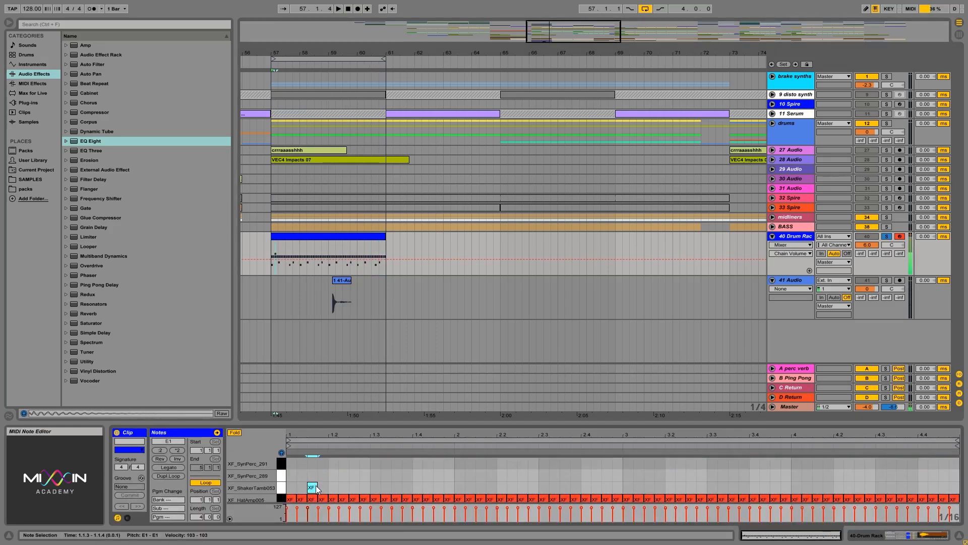
{"action": "double_click", "coordinate": [354, 486]}
{"action": "double_click", "coordinate": [396, 487]}
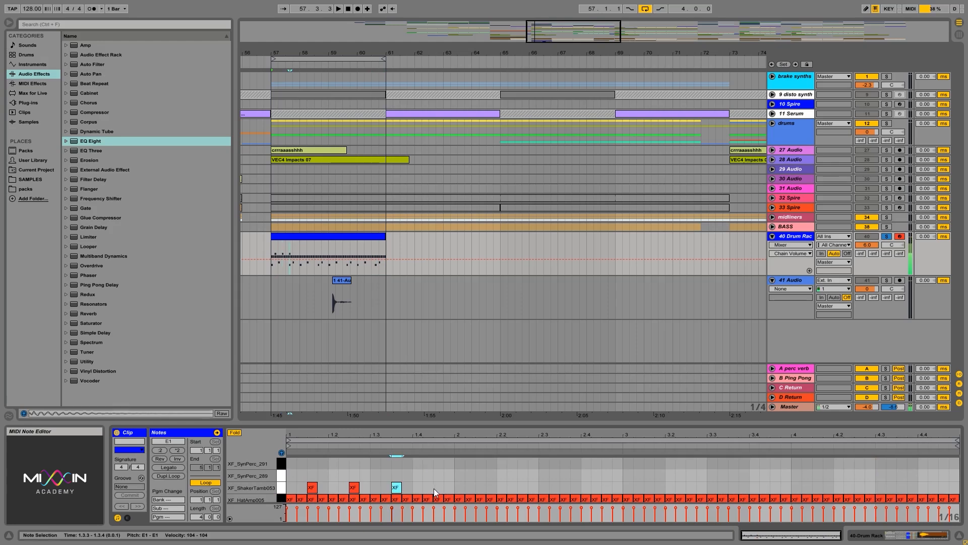
{"action": "double_click", "coordinate": [482, 486]}
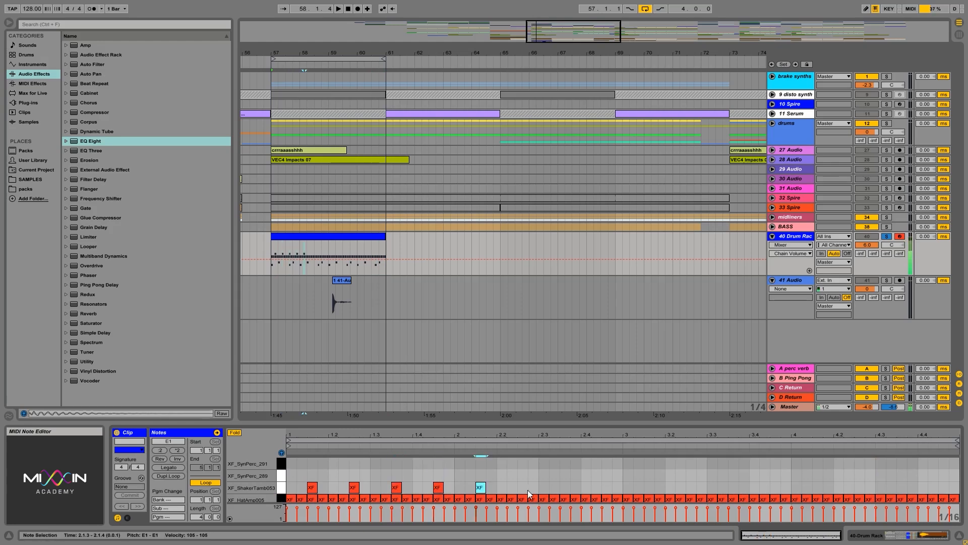
{"action": "double_click", "coordinate": [482, 487]}
Duplicate the first bar of XF_ShakerTamb053 notes through bars 2, 3 and 4, and play the pattern
{"action": "left_click_drag", "start_coordinate": [453, 486], "coordinate": [348, 488]}
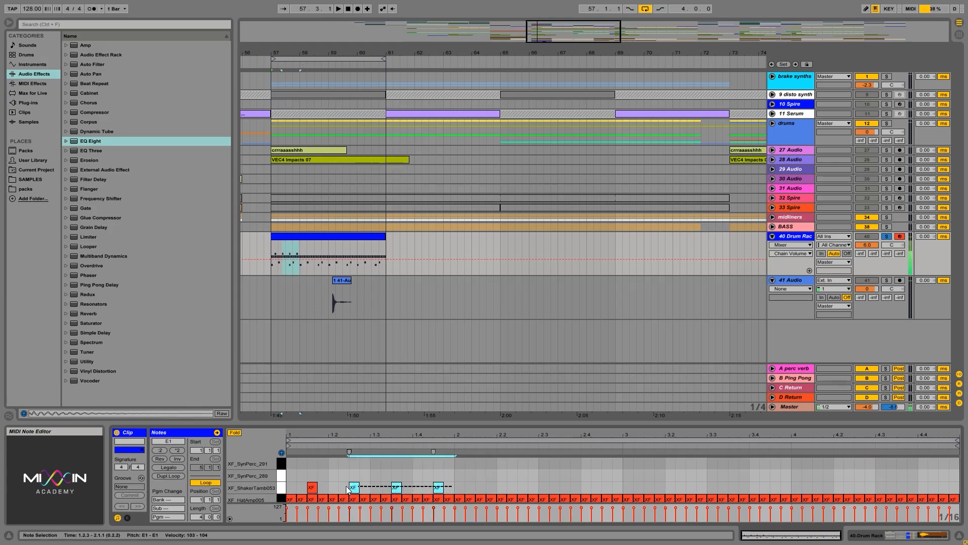
{"action": "left_click_drag", "start_coordinate": [453, 485], "coordinate": [287, 487]}
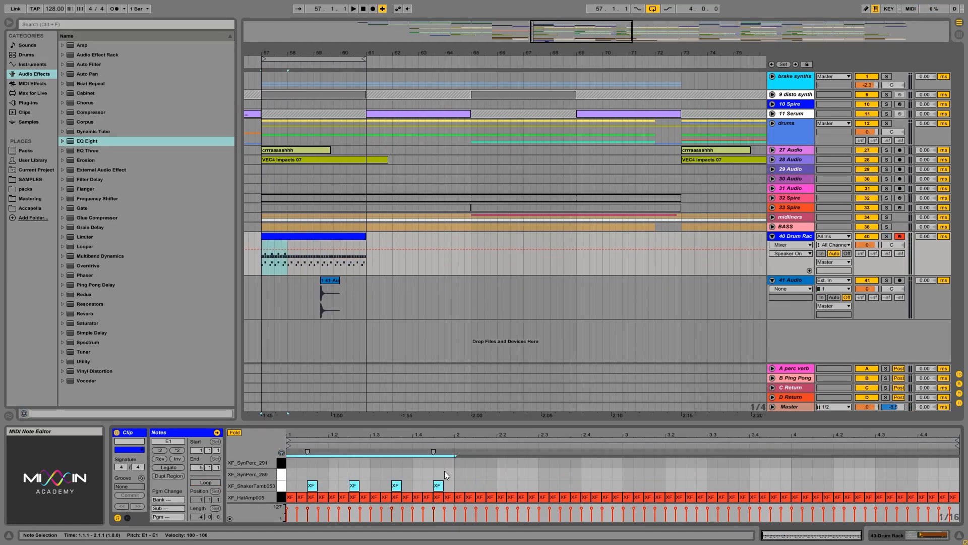
{"action": "right_click", "coordinate": [438, 485]}
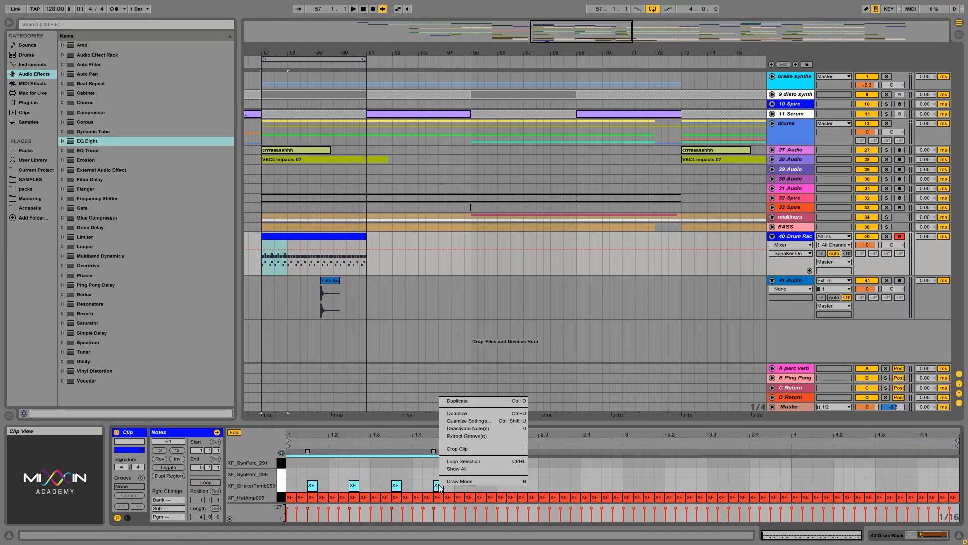
{"action": "left_click", "coordinate": [471, 401]}
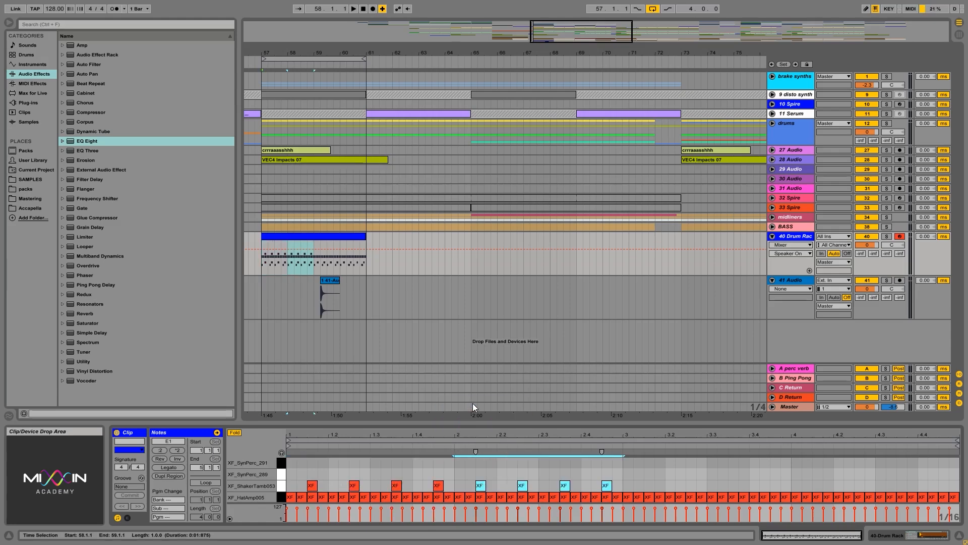
{"action": "right_click", "coordinate": [608, 486]}
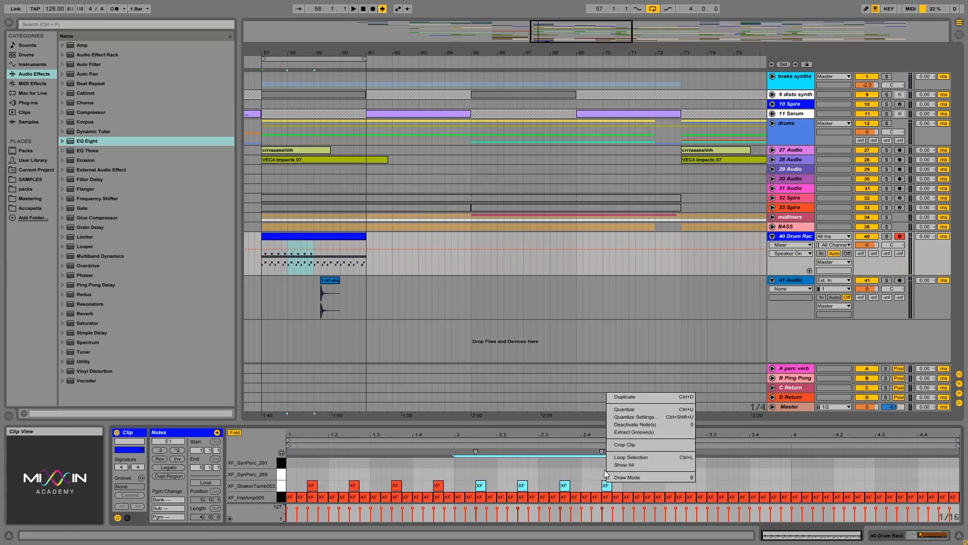
{"action": "left_click", "coordinate": [679, 396]}
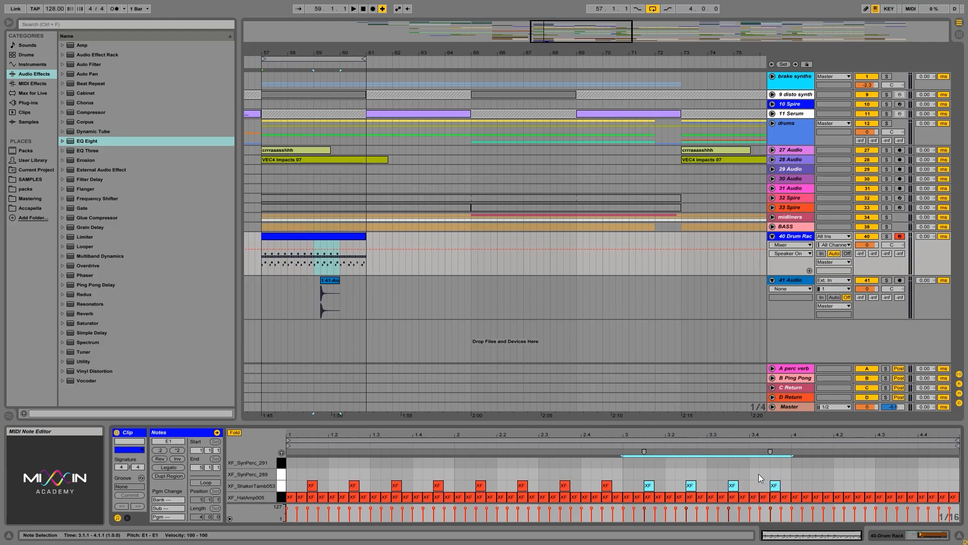
{"action": "key", "text": "ctrl+d"}
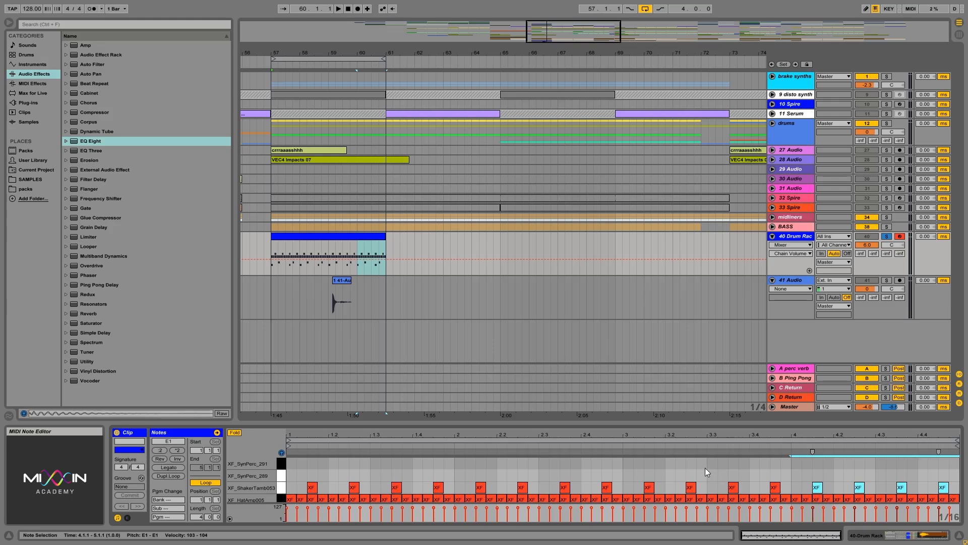
{"action": "key", "text": "space"}
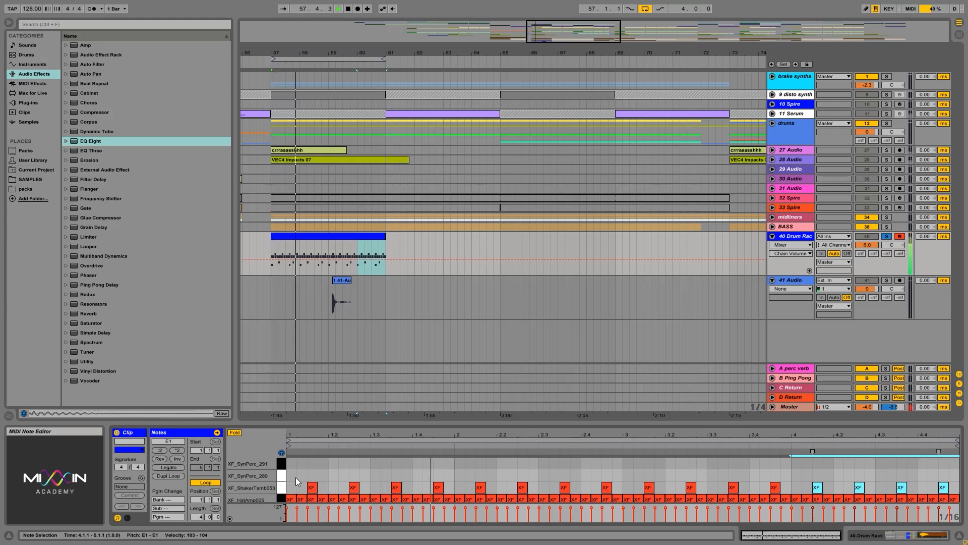
Add XF_SynPerc_289 notes at 1.1.4 and 1.3.2, and duplicate that first bar through the end of bar 4
{"action": "left_click", "coordinate": [324, 475]}
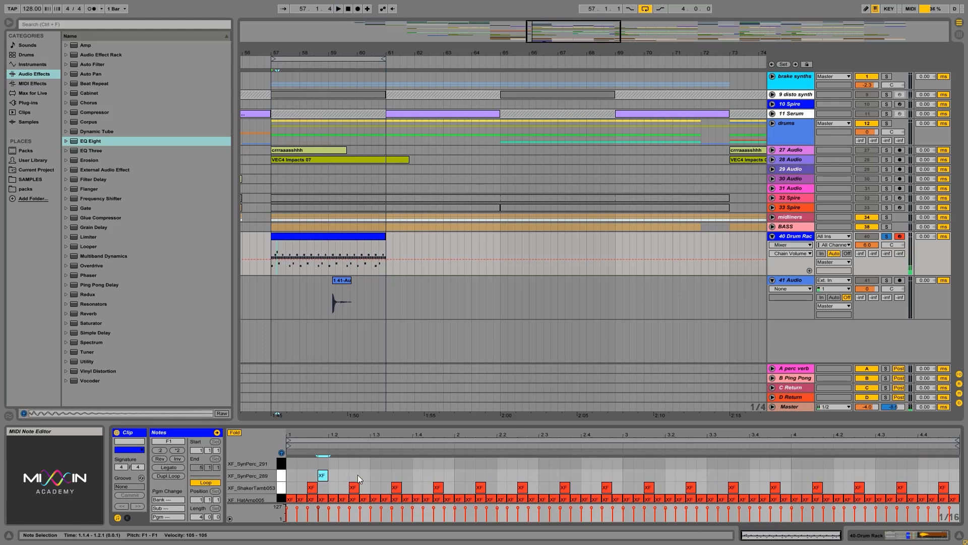
{"action": "left_click", "coordinate": [388, 475]}
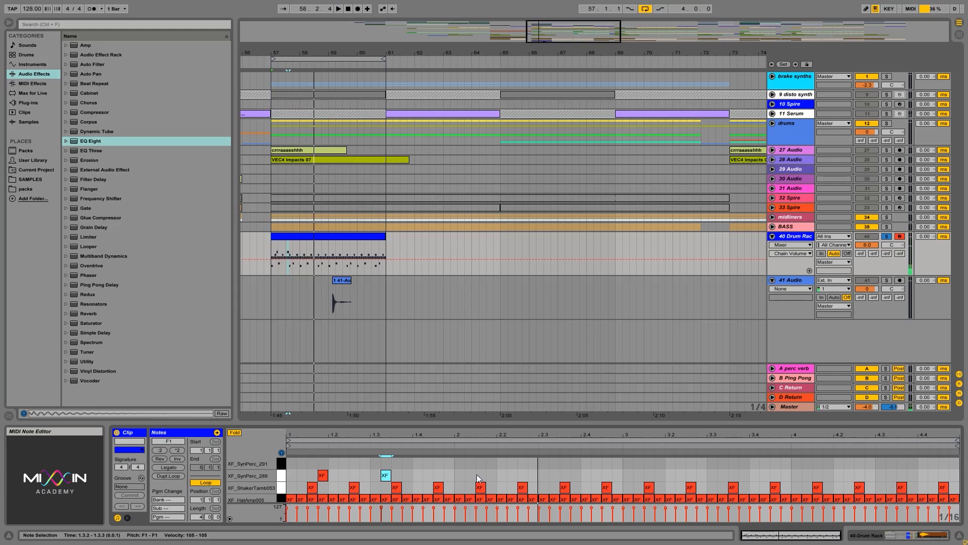
{"action": "left_click_drag", "start_coordinate": [457, 461], "coordinate": [284, 476]}
{"action": "key", "text": "ctrl+d"}
{"action": "key", "text": "ctrl+d"}
{"action": "key", "text": "ctrl+d"}
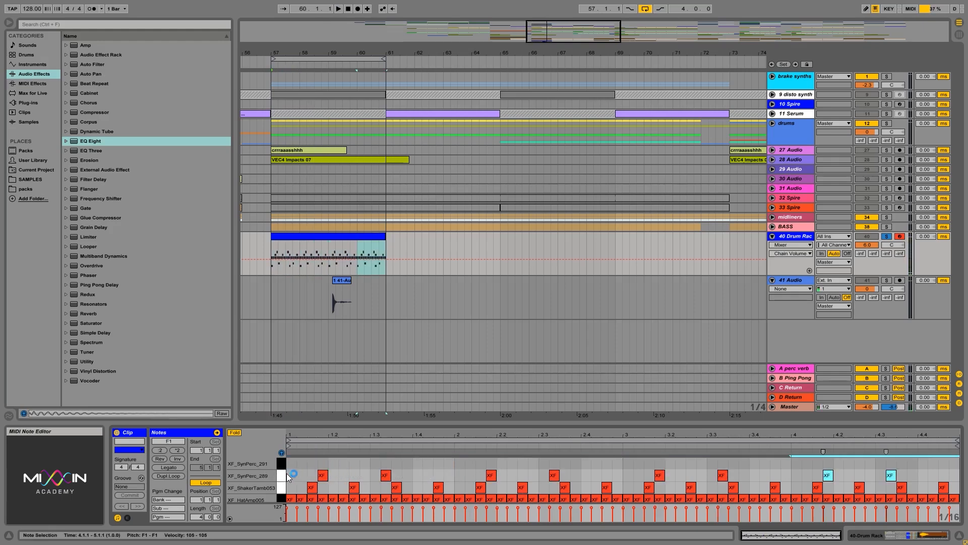
Add an XF_SynPerc_291 note at 1.4.1, listen to it in the pattern, and duplicate it into bars 2, 3 and 4
{"action": "left_click", "coordinate": [281, 463]}
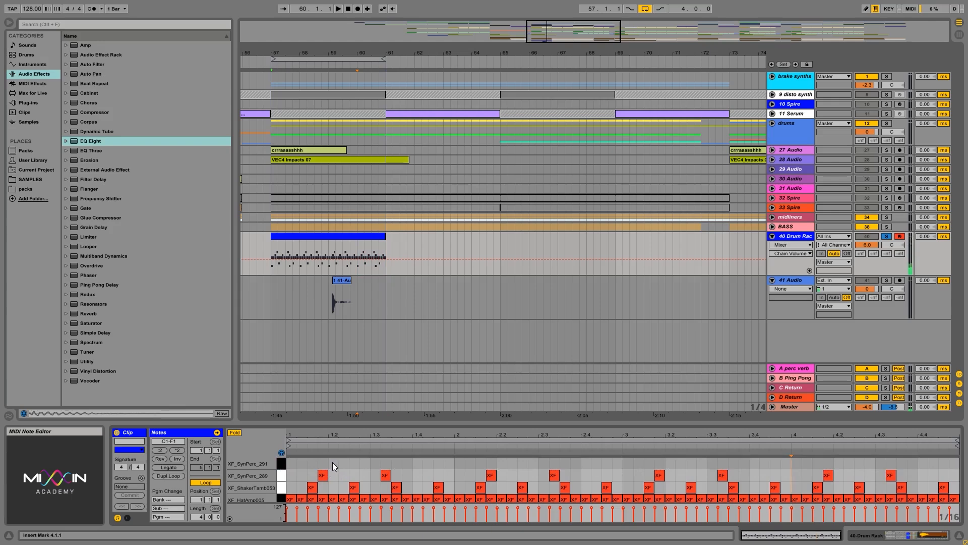
{"action": "double_click", "coordinate": [414, 463]}
{"action": "key", "text": "space"}
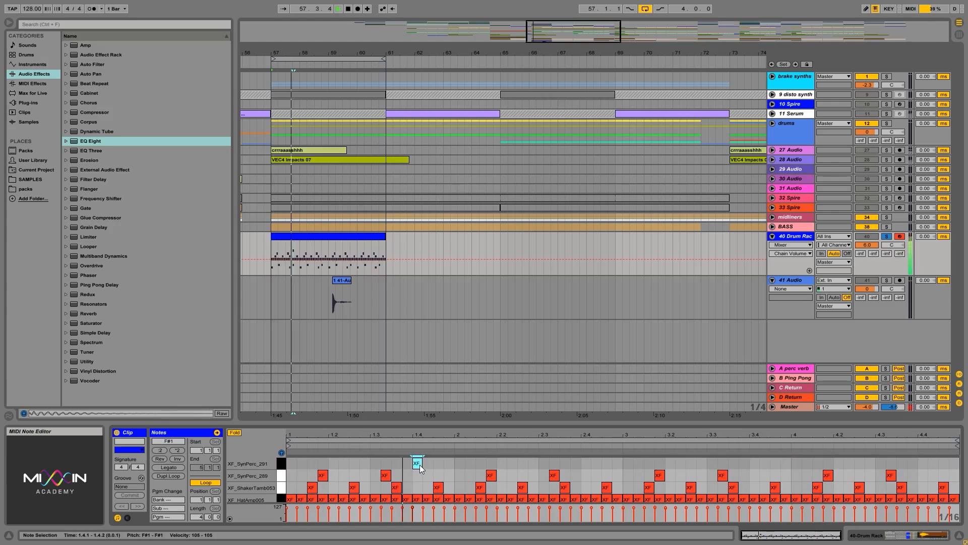
{"action": "left_click_drag", "start_coordinate": [420, 463], "coordinate": [417, 462]}
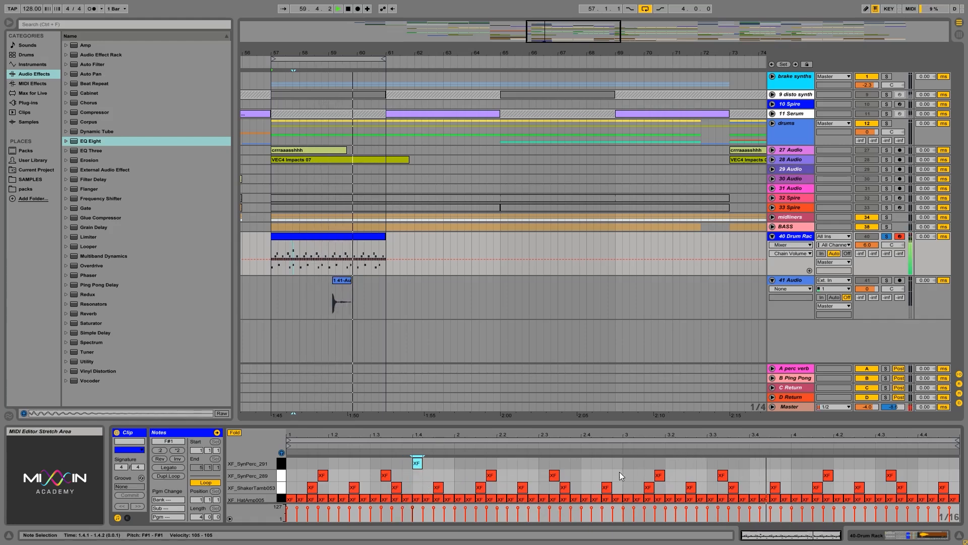
{"action": "key", "text": "space"}
{"action": "key", "text": "ctrl+d"}
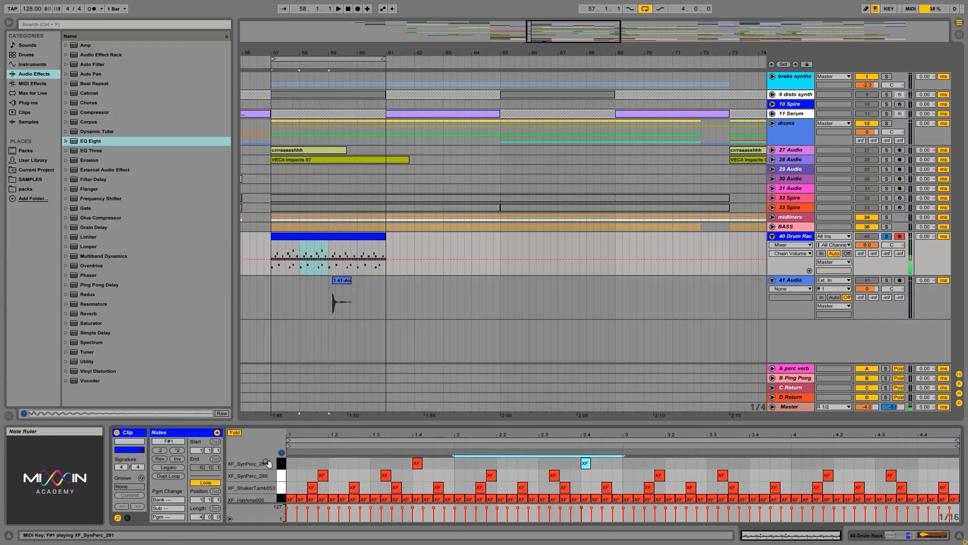
{"action": "key", "text": "ctrl+d"}
{"action": "key", "text": "ctrl+d"}
{"action": "key", "text": "space"}
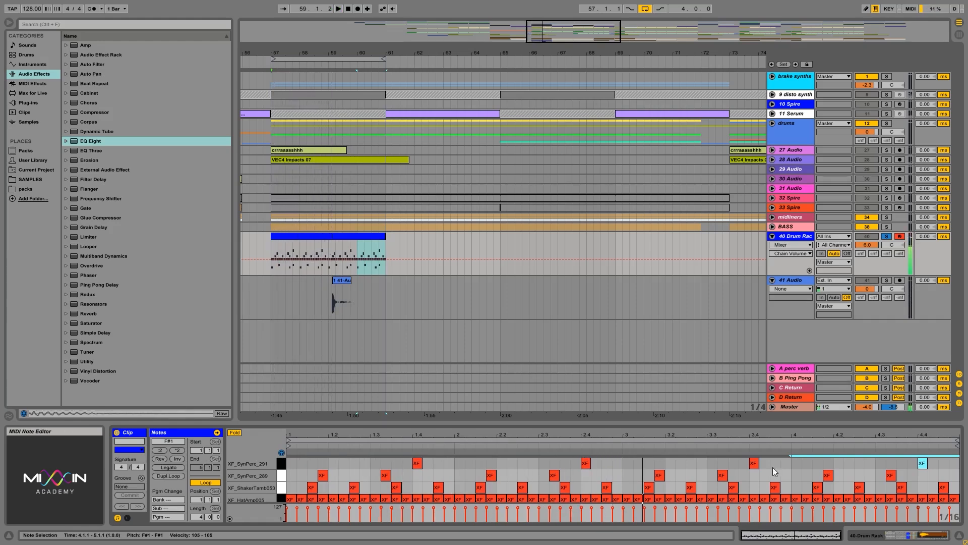
Shift all four XF_SynPerc_291 notes one sixteenth earlier, starting at 1.3.4, after trying a later position during playback
{"action": "left_click_drag", "start_coordinate": [954, 470], "coordinate": [401, 464]}
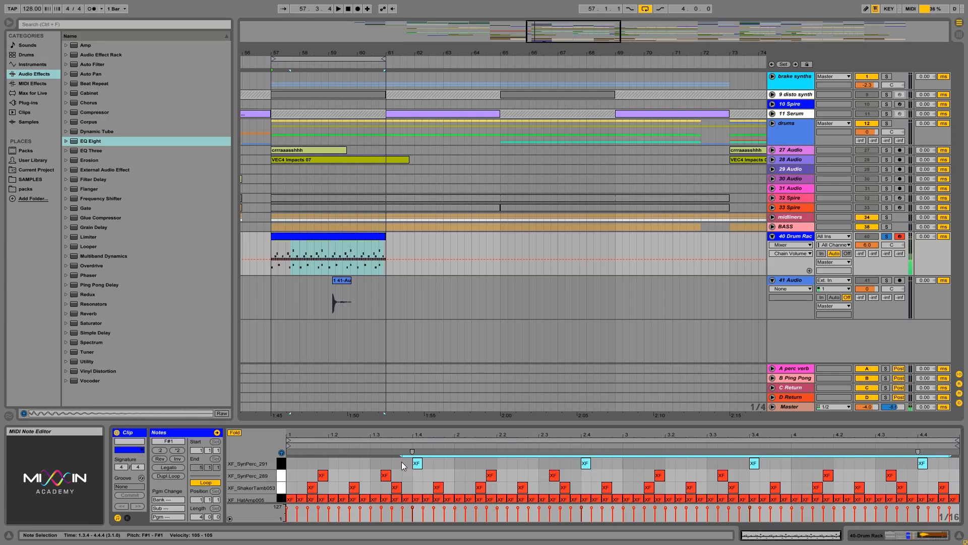
{"action": "key", "text": "Left"}
{"action": "key", "text": "Right"}
{"action": "key", "text": "Right"}
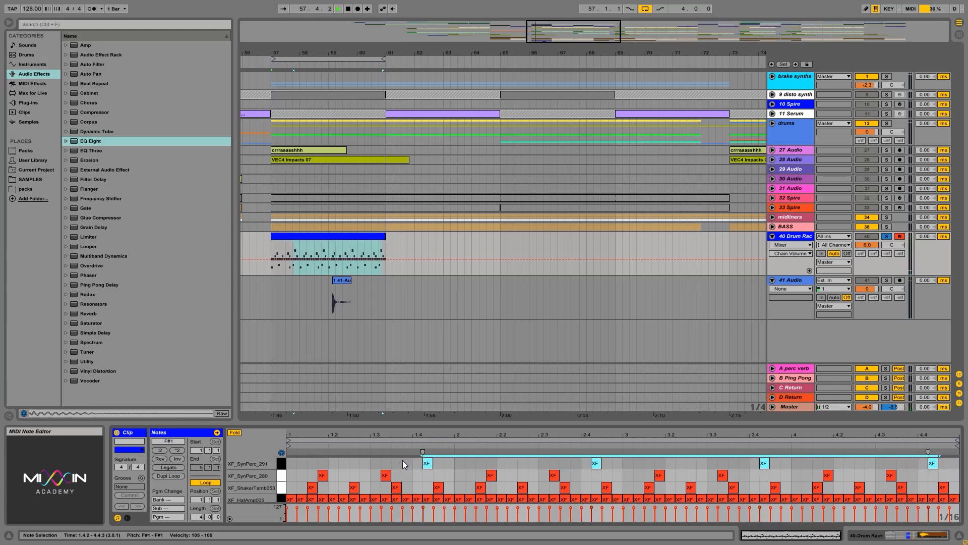
{"action": "key", "text": "space"}
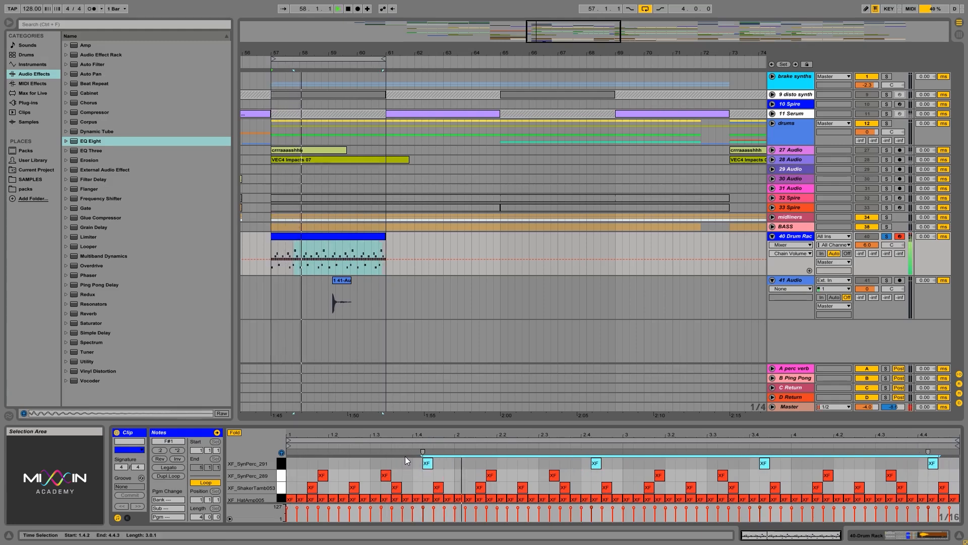
{"action": "key", "text": "Left"}
{"action": "key", "text": "Left"}
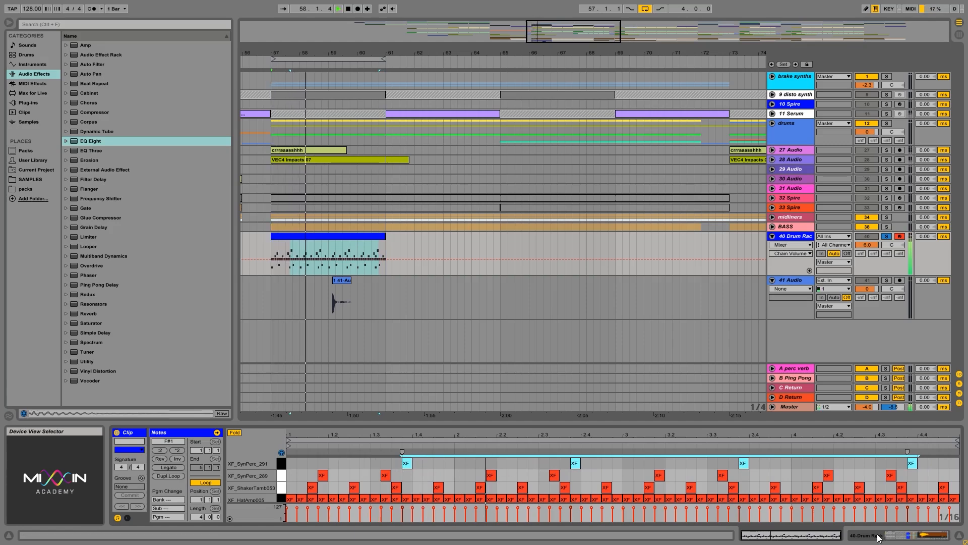
Lower the shaker and synth percussion chain volumes in the Drum Rack, panning XF_SynPerc_289 to 34L and XF_SynPerc_291 to 31R
{"action": "key", "text": "shift+Tab"}
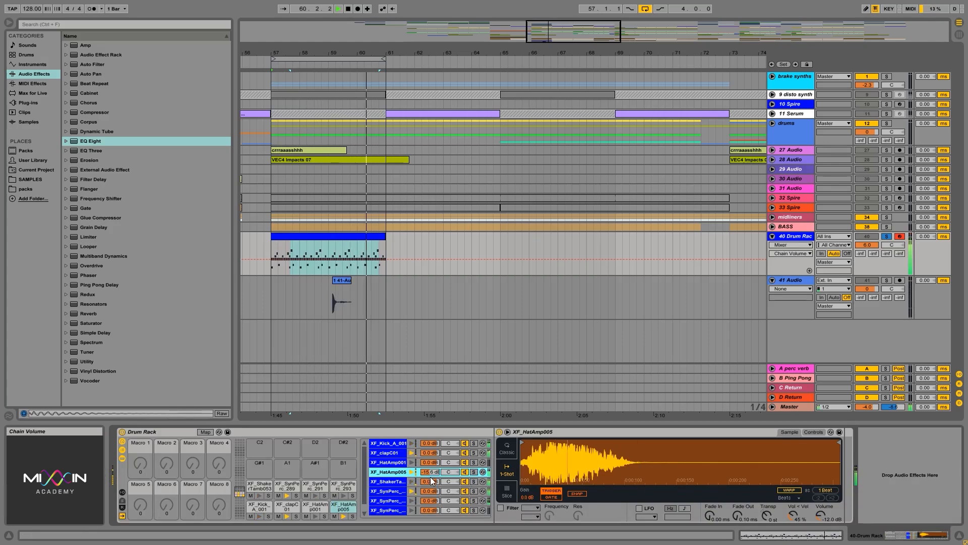
{"action": "key", "text": "space"}
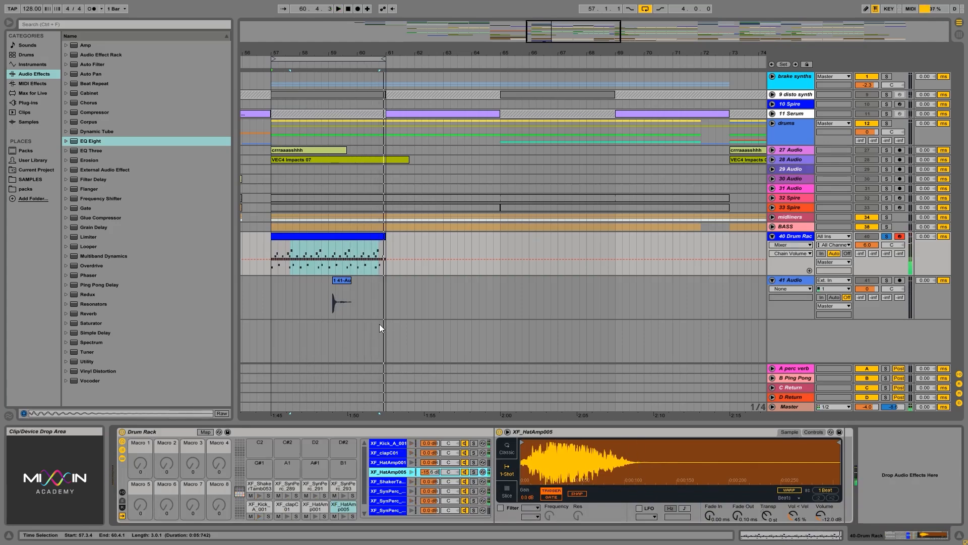
{"action": "left_click_drag", "start_coordinate": [429, 501], "coordinate": [450, 498]}
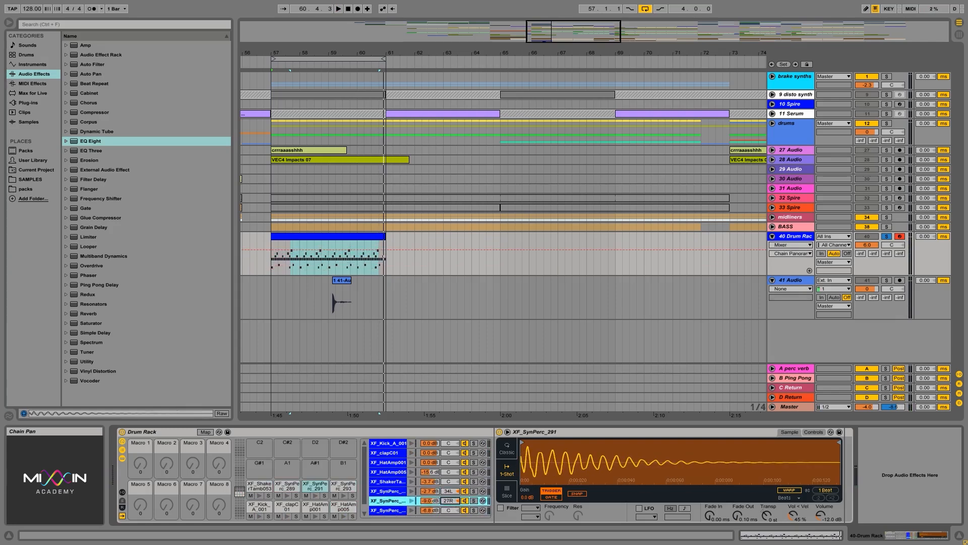
Add EQ Eight to the XF_HatAmp005 pad and raise its low-cut frequency to about 2.04 kHz during playback
{"action": "left_click", "coordinate": [95, 181]}
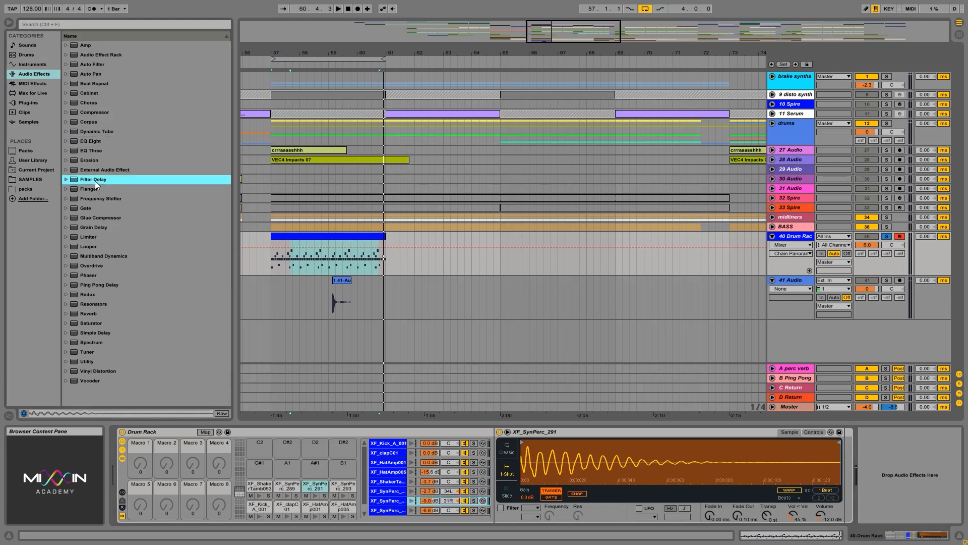
{"action": "left_click", "coordinate": [86, 151]}
{"action": "left_click", "coordinate": [91, 141]}
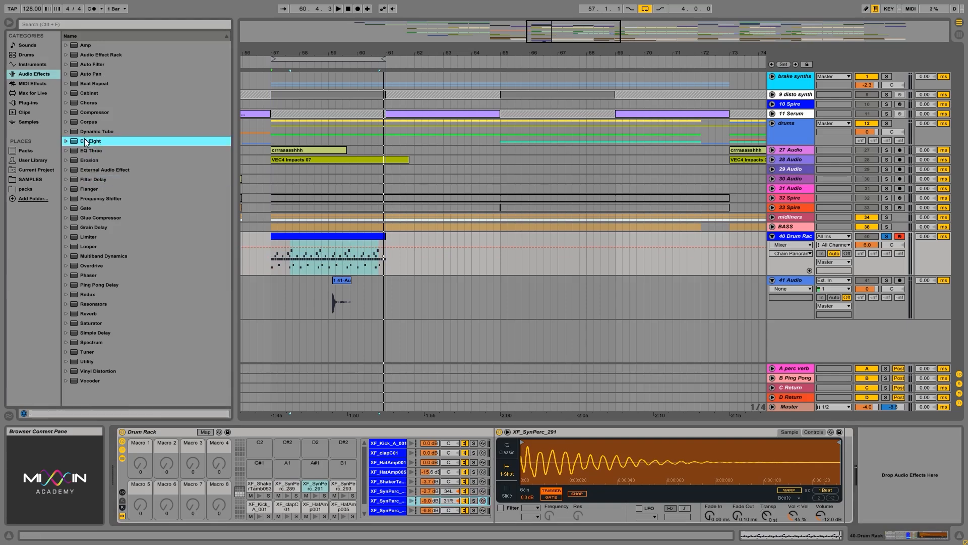
{"action": "left_click", "coordinate": [313, 504]}
{"action": "left_click", "coordinate": [344, 516]}
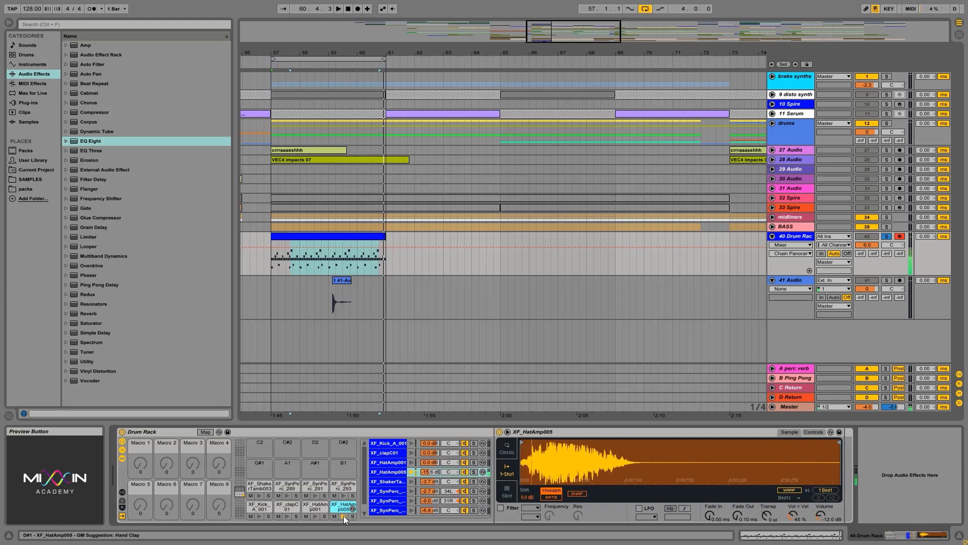
{"action": "left_click_drag", "start_coordinate": [99, 141], "coordinate": [842, 471]}
{"action": "key", "text": "space"}
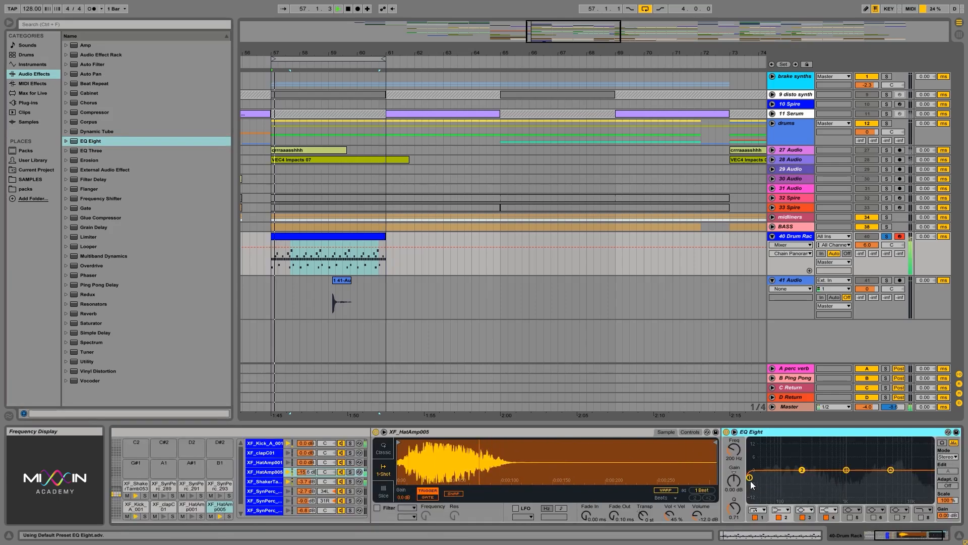
{"action": "left_click_drag", "start_coordinate": [751, 480], "coordinate": [866, 477]}
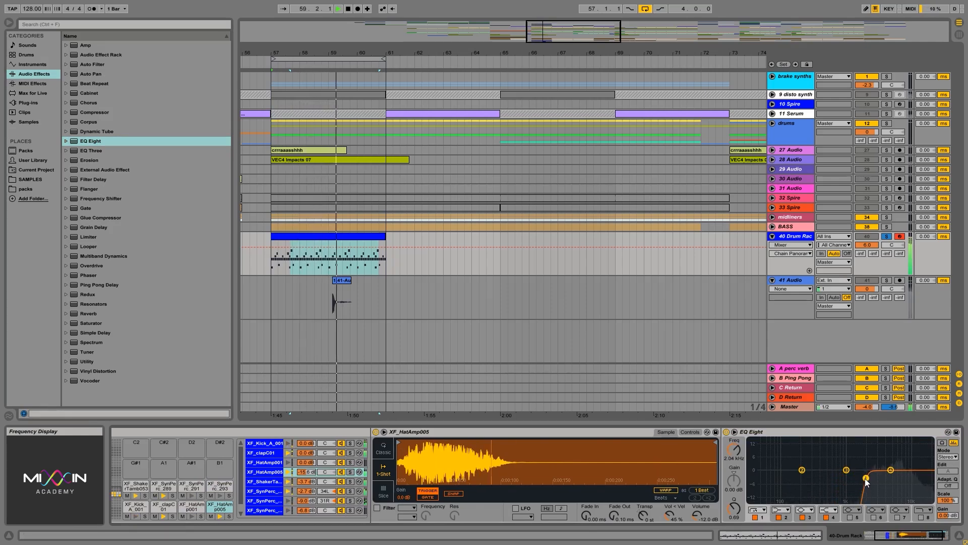
{"action": "left_click", "coordinate": [267, 482]}
{"action": "key", "text": "space"}
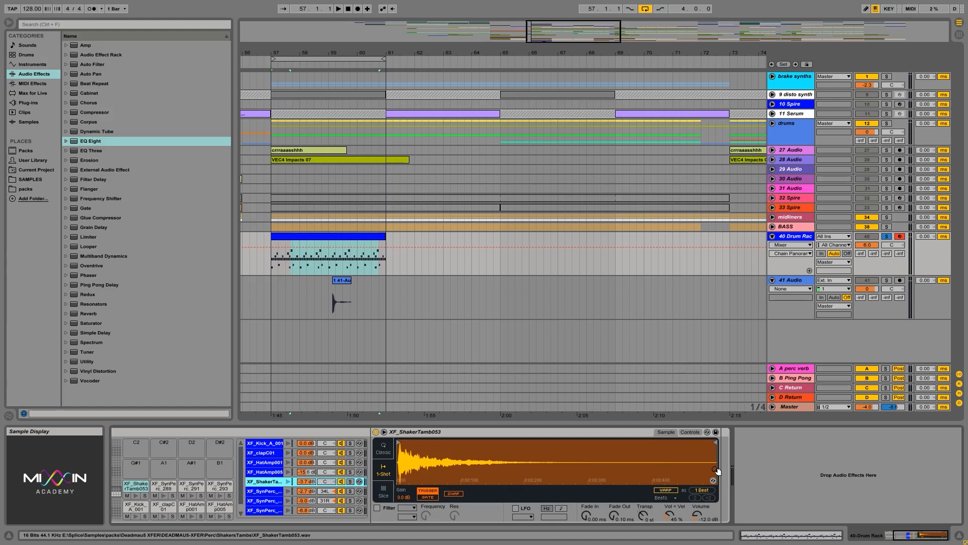
Delete the Drum Rack from track 40, search the plug-ins for Battery and load Battery 4 onto the track
{"action": "left_click", "coordinate": [149, 432]}
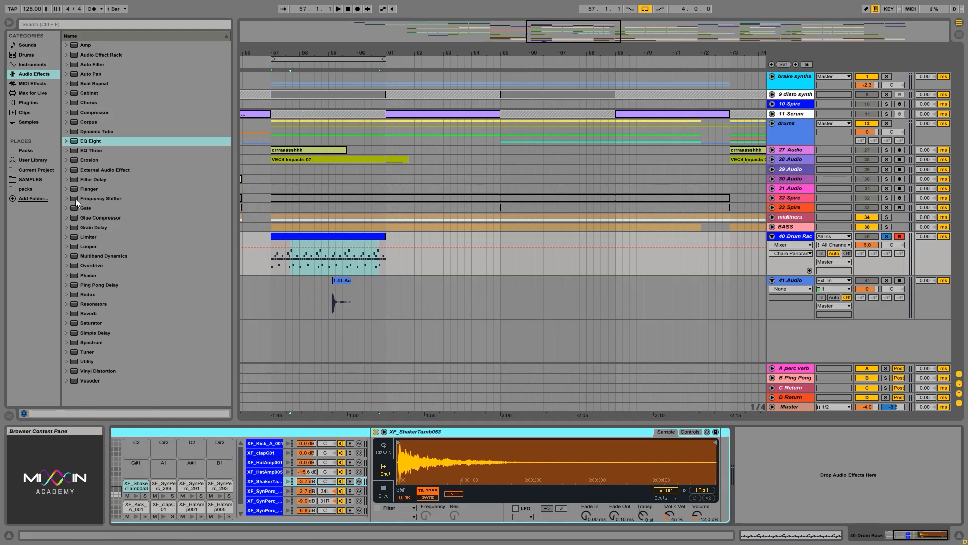
{"action": "key", "text": "Delete"}
{"action": "left_click", "coordinate": [29, 102]}
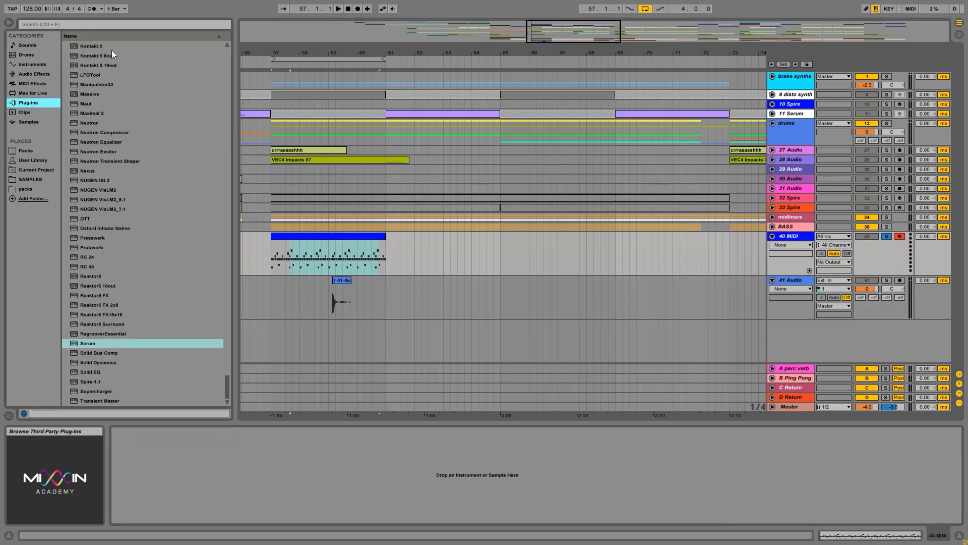
{"action": "left_click", "coordinate": [99, 25]}
{"action": "type", "text": "BATTER"}
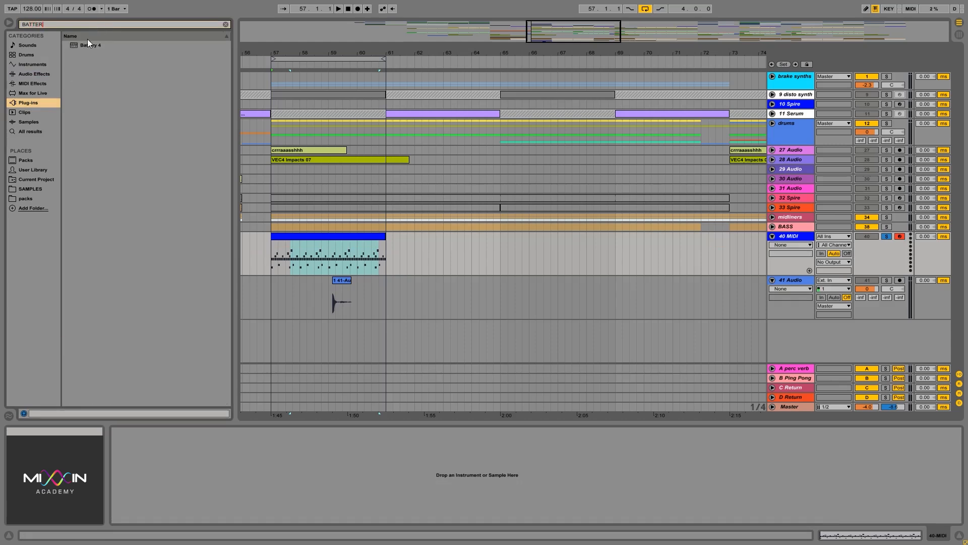
{"action": "left_click_drag", "start_coordinate": [87, 45], "coordinate": [736, 267]}
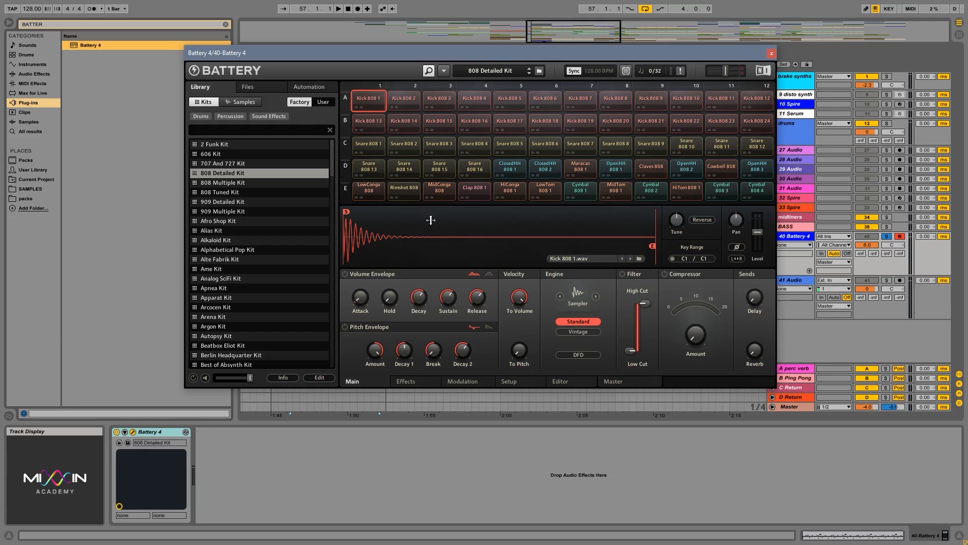
Audition the Kick 808 1 and Kick 808 3 cells of the 808 Detailed Kit
{"action": "key", "text": "a"}
{"action": "key", "text": "a"}
{"action": "mouse_move", "coordinate": [655, 248]}
{"action": "left_mouse_down"}
{"action": "mouse_move", "coordinate": [624, 245]}
{"action": "mouse_move", "coordinate": [708, 247]}
{"action": "left_mouse_up"}
{"action": "left_click", "coordinate": [440, 99]}
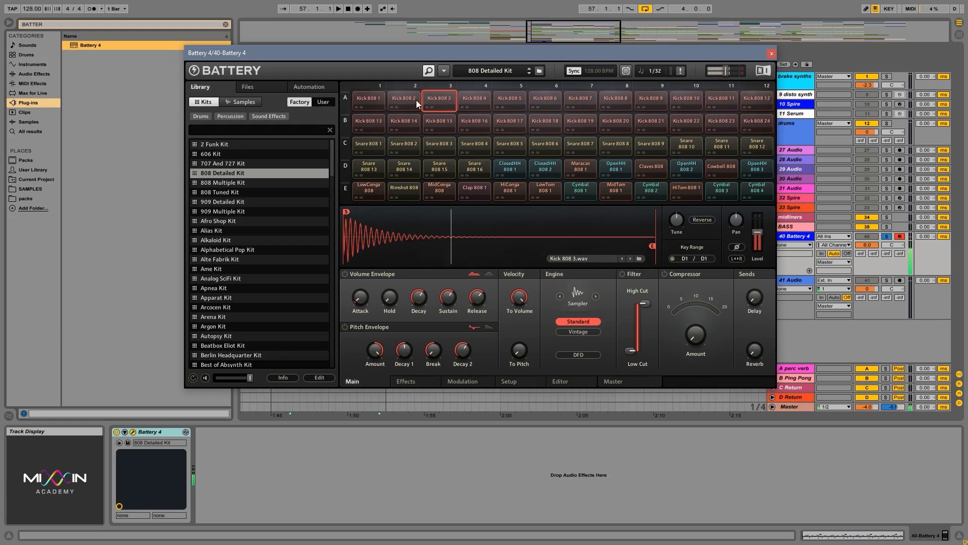
{"action": "left_click", "coordinate": [370, 99]}
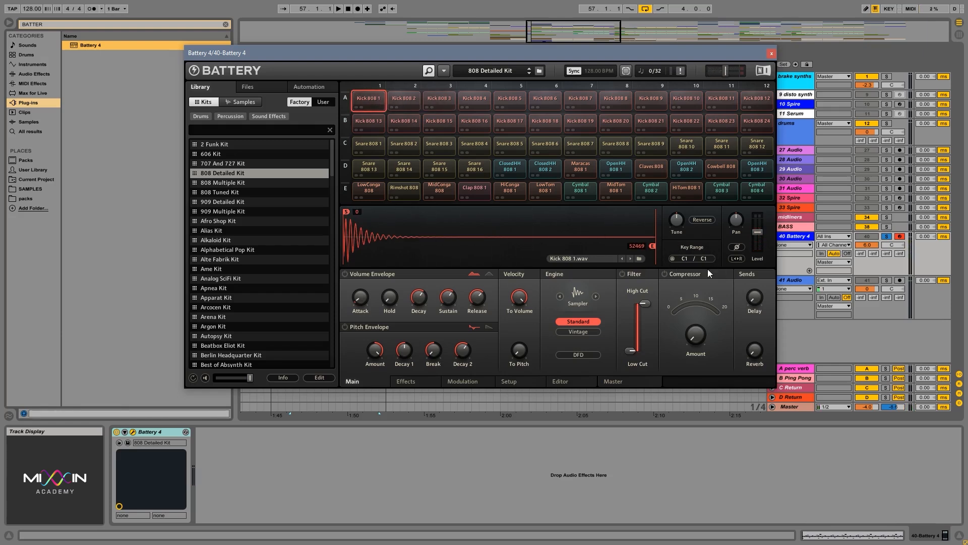
Try extending the Kick 808 1 key range above C1, trigger the cell and restore the range to C1
{"action": "left_click", "coordinate": [371, 101]}
{"action": "left_click_drag", "start_coordinate": [706, 259], "coordinate": [709, 247]}
{"action": "left_click", "coordinate": [367, 99]}
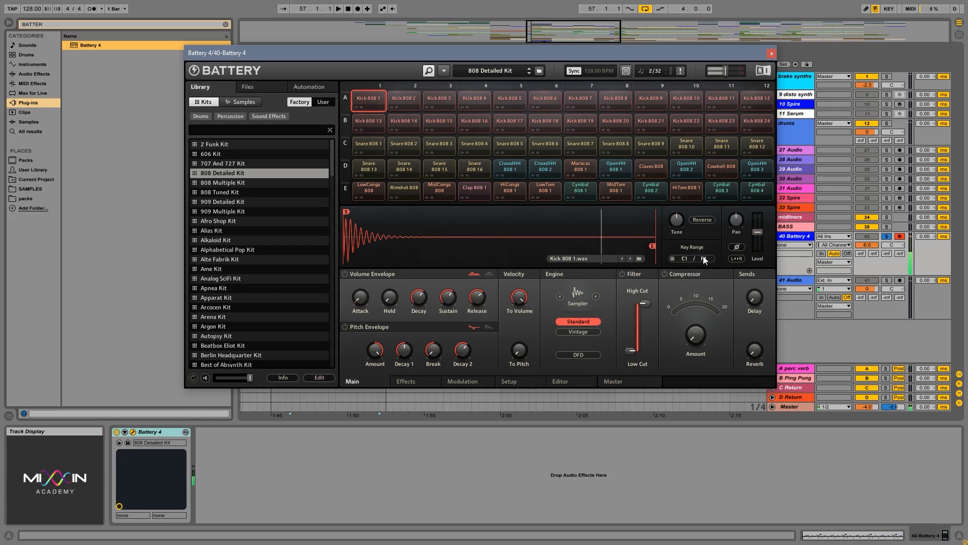
{"action": "left_click_drag", "start_coordinate": [705, 258], "coordinate": [706, 273]}
Audition the row D cells in order, from Snare 808 13 through the closed hi-hats and maracas to OpenHH 808 1
{"action": "left_click", "coordinate": [368, 167]}
{"action": "left_click", "coordinate": [403, 167]}
{"action": "left_click", "coordinate": [438, 166]}
{"action": "left_click", "coordinate": [475, 166]}
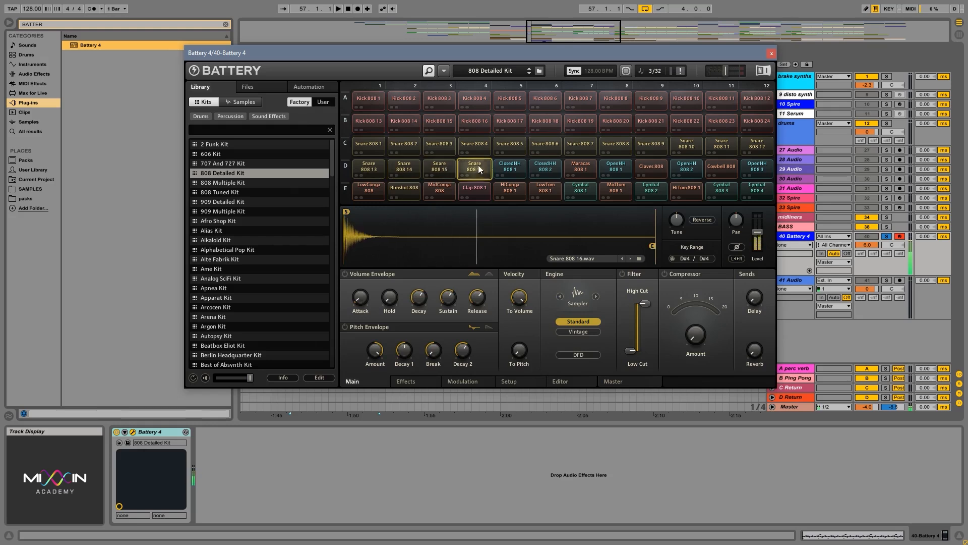
{"action": "left_click", "coordinate": [510, 166]}
{"action": "left_click", "coordinate": [560, 168]}
{"action": "left_click", "coordinate": [580, 167]}
{"action": "left_click", "coordinate": [613, 166]}
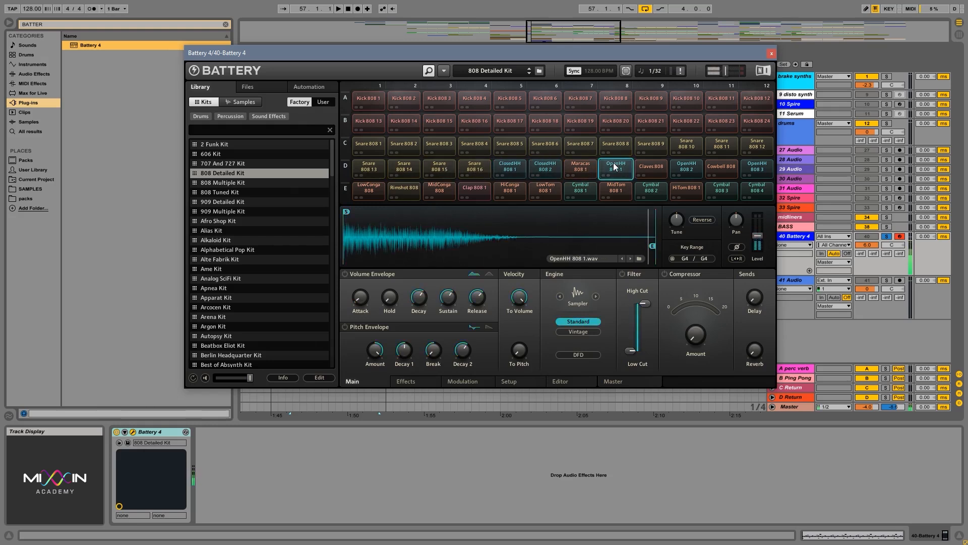
Enable the Volume Envelope and Pitch Envelope on Kick 808 1, adjust the pitch Amount and audition the cell
{"action": "left_click", "coordinate": [369, 98]}
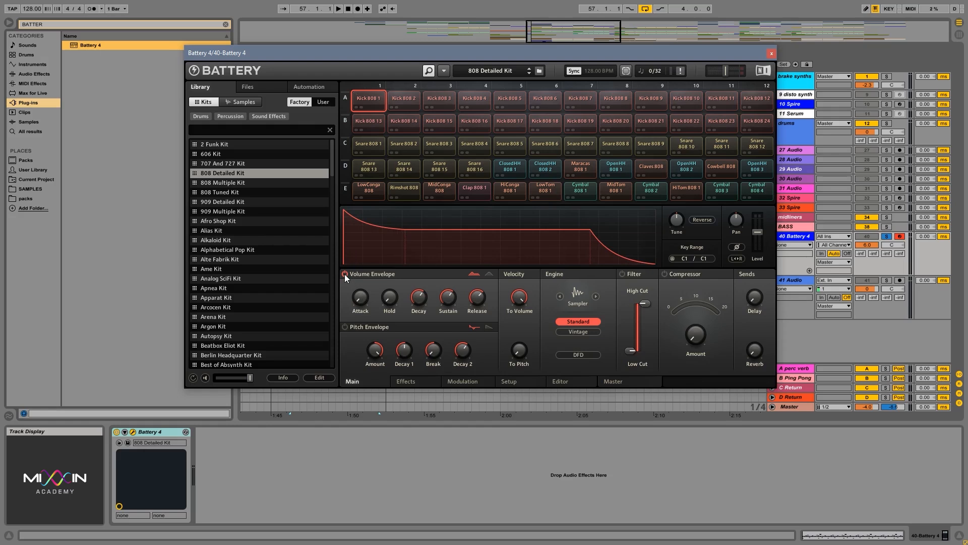
{"action": "left_click", "coordinate": [345, 327]}
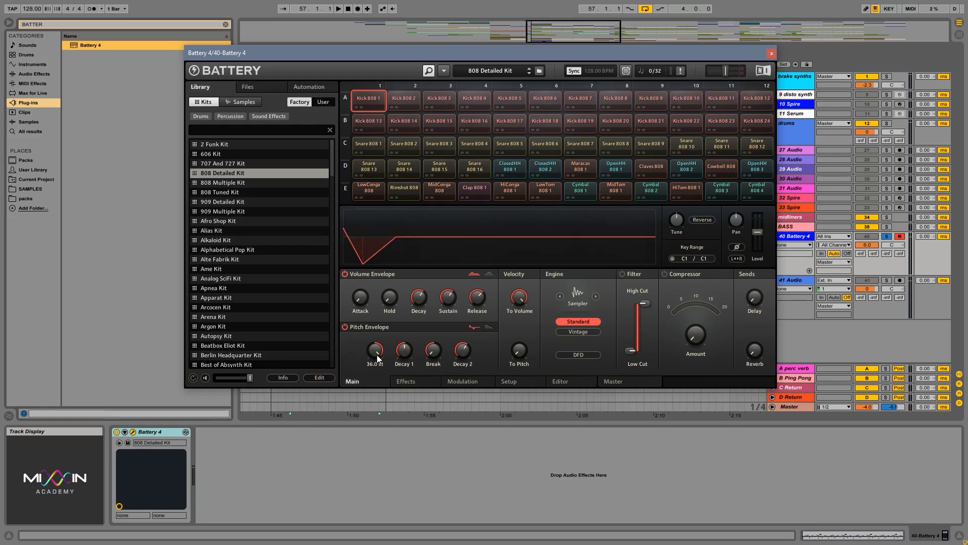
{"action": "left_click_drag", "start_coordinate": [377, 355], "coordinate": [381, 348]}
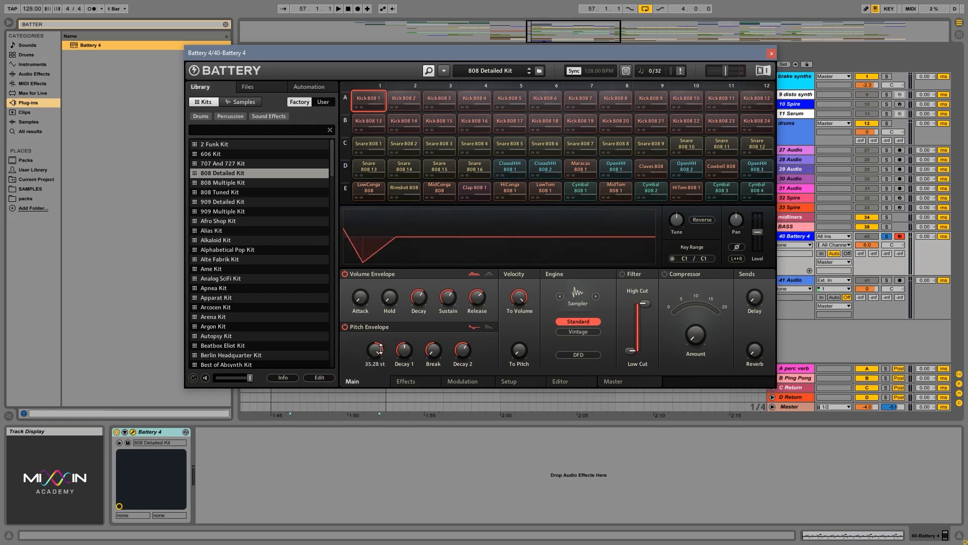
{"action": "left_click", "coordinate": [369, 98]}
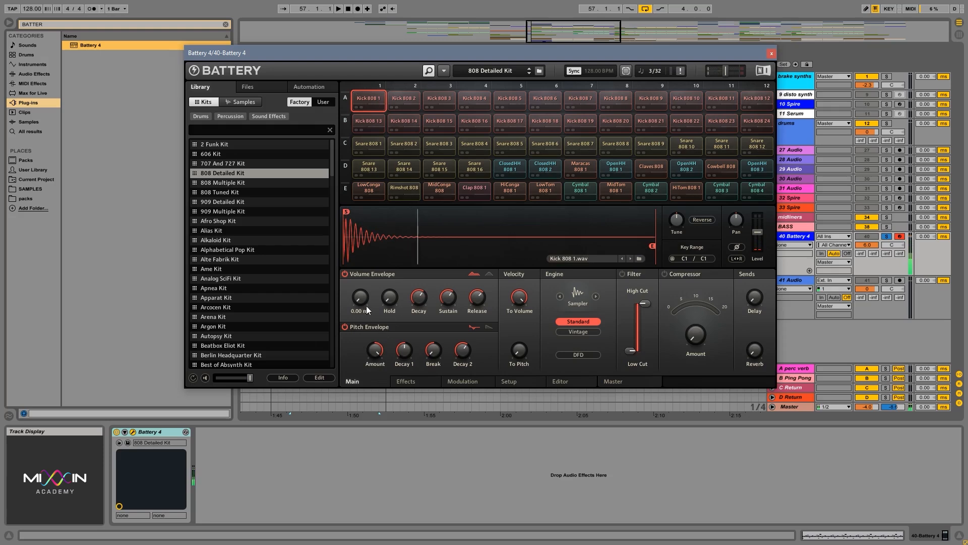
Compare Kick 808 1 with its Pitch Envelope bypassed, re-enable it, lower the pitch Amount and audition the cell
{"action": "left_click", "coordinate": [345, 327]}
{"action": "left_click", "coordinate": [368, 98]}
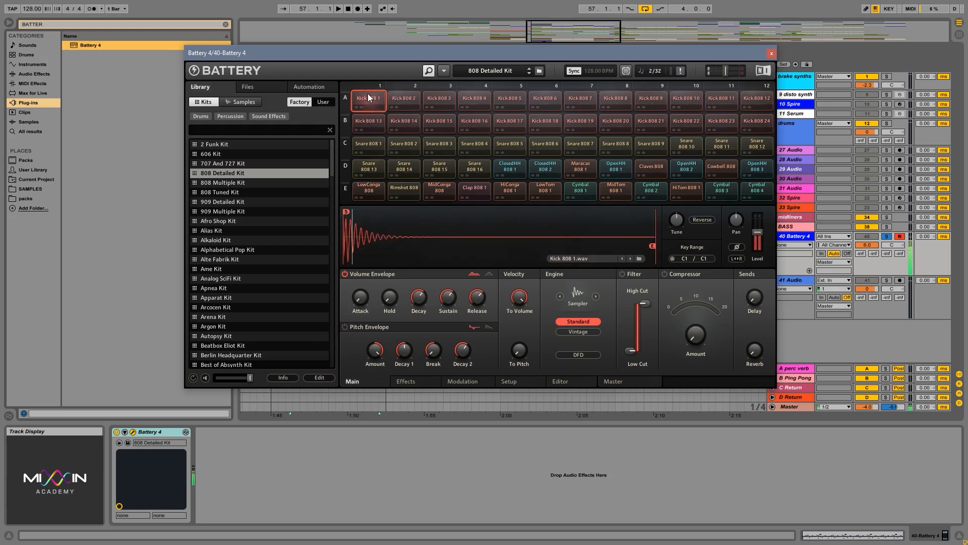
{"action": "left_click", "coordinate": [345, 327]}
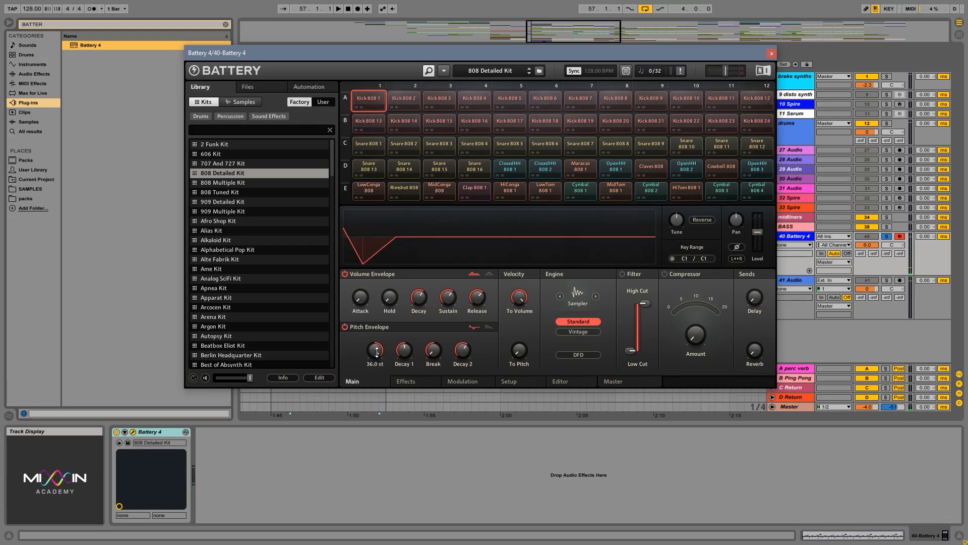
{"action": "mouse_move", "coordinate": [377, 353]}
{"action": "left_mouse_down"}
{"action": "mouse_move", "coordinate": [372, 372]}
{"action": "mouse_move", "coordinate": [375, 362]}
{"action": "left_mouse_up"}
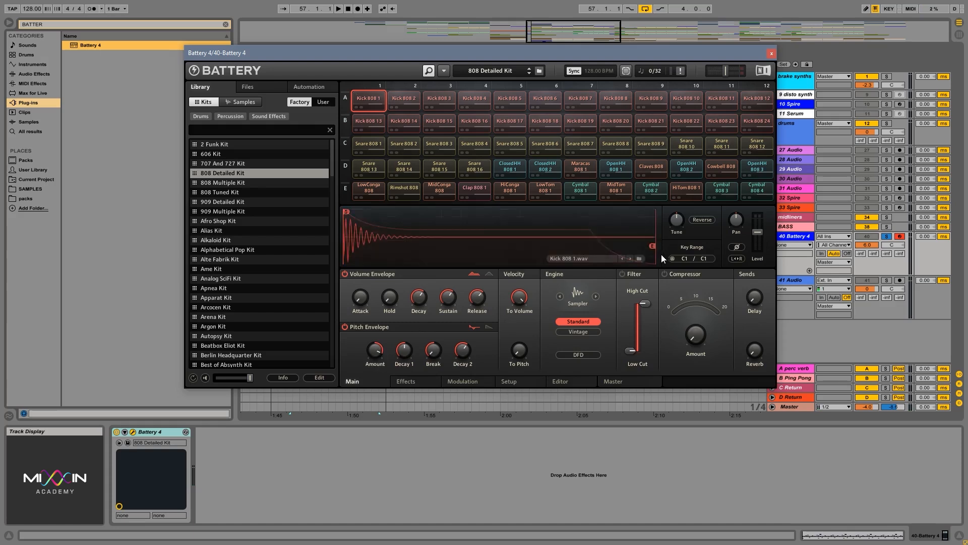
{"action": "left_click", "coordinate": [371, 100]}
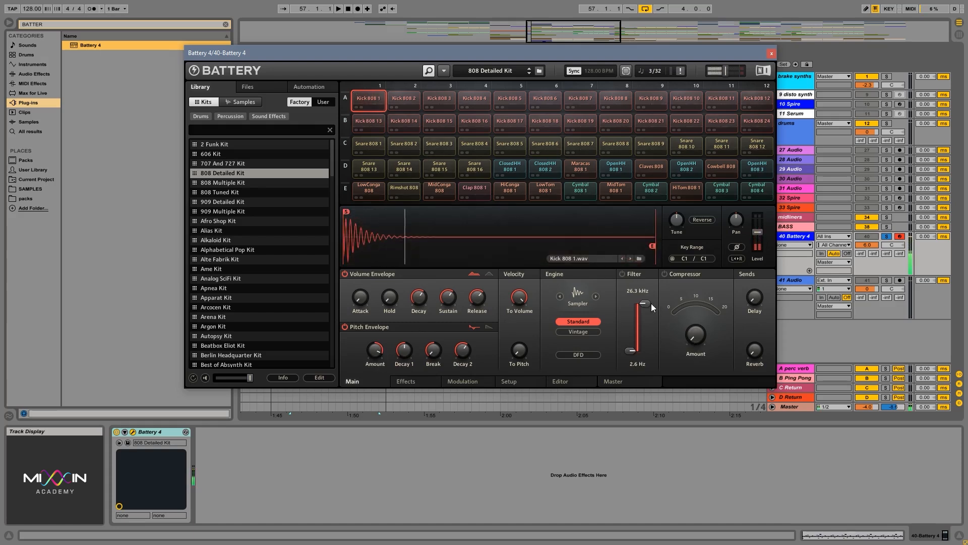
Lower the High Cut on Kick 808 1, enable its Filter and Compressor, and audition the cell
{"action": "left_click_drag", "start_coordinate": [650, 303], "coordinate": [645, 323]}
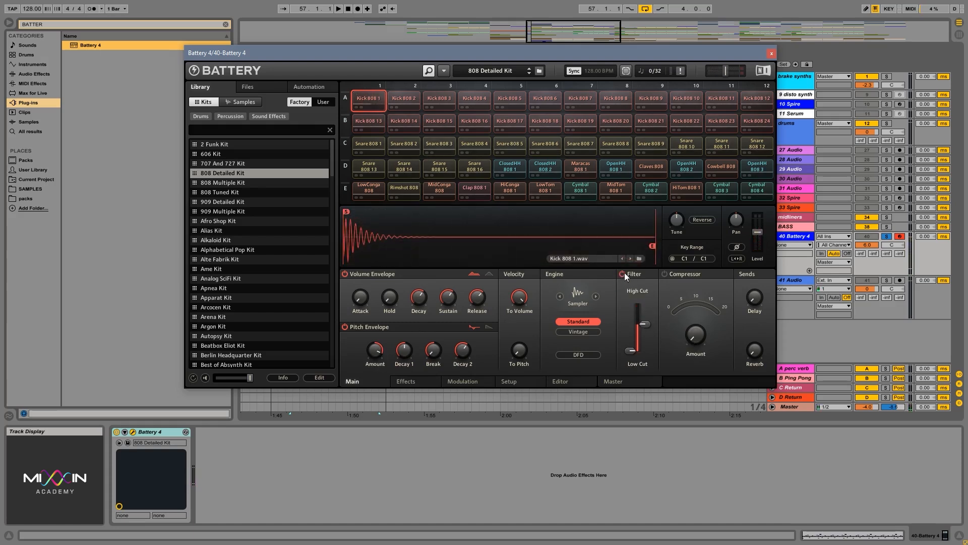
{"action": "left_click", "coordinate": [371, 99]}
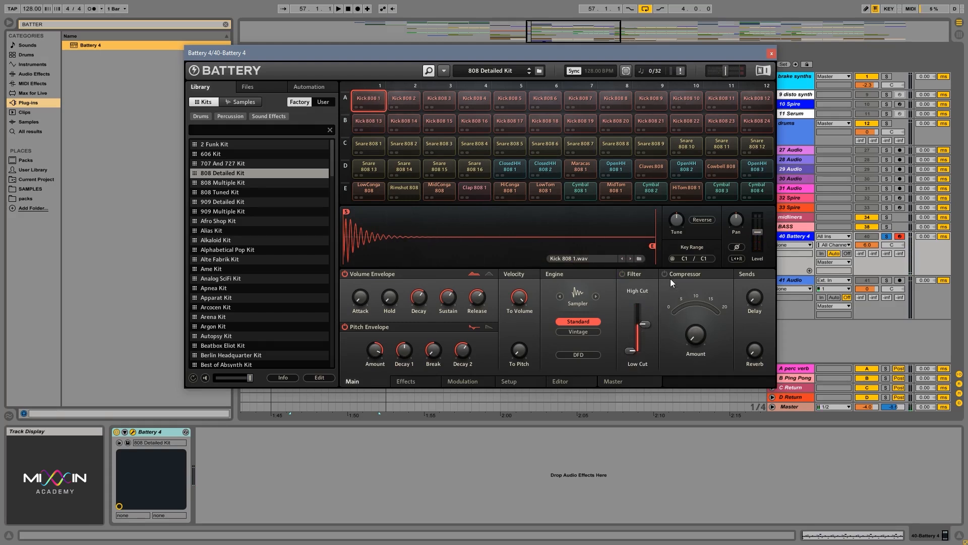
{"action": "left_click", "coordinate": [372, 95]}
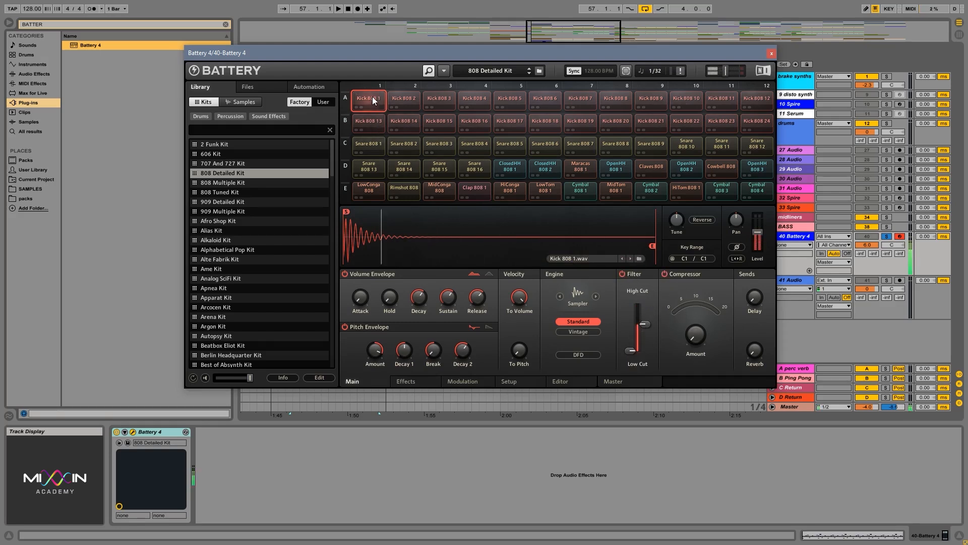
{"action": "left_click", "coordinate": [372, 96]}
Set the Kick 808 1 filter to a 26.3 kHz High Cut and a 103.4 Hz Low Cut, and audition the cell
{"action": "left_click_drag", "start_coordinate": [645, 324], "coordinate": [648, 264]}
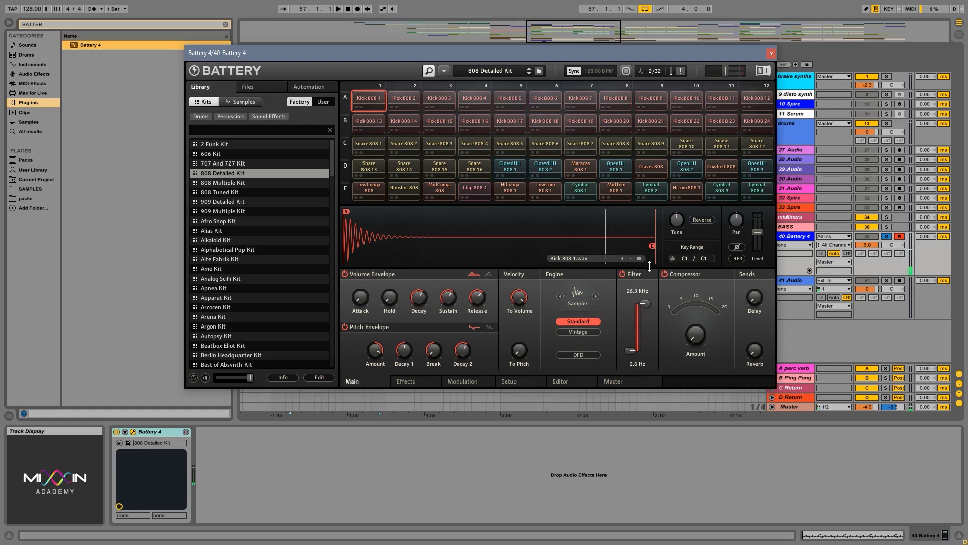
{"action": "left_click_drag", "start_coordinate": [629, 351], "coordinate": [631, 332]}
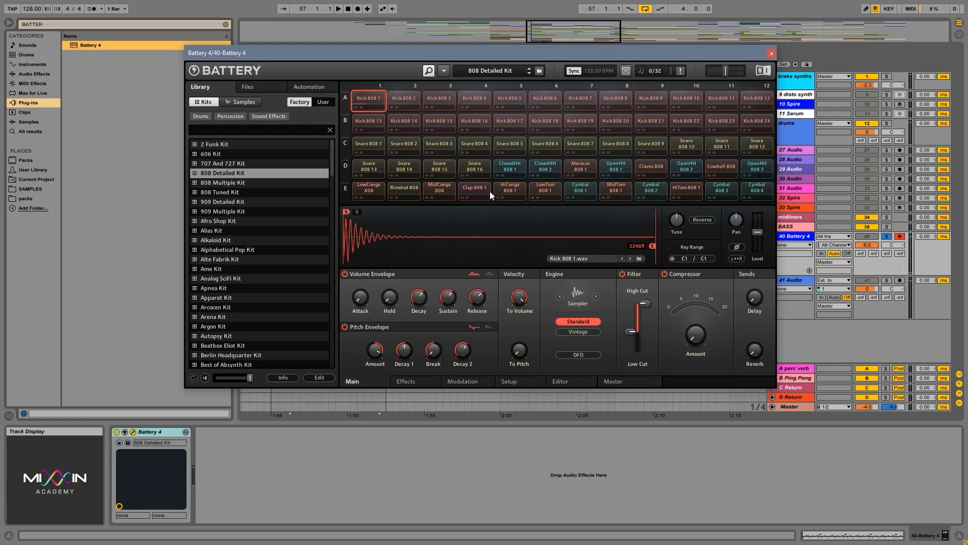
{"action": "left_click", "coordinate": [370, 95]}
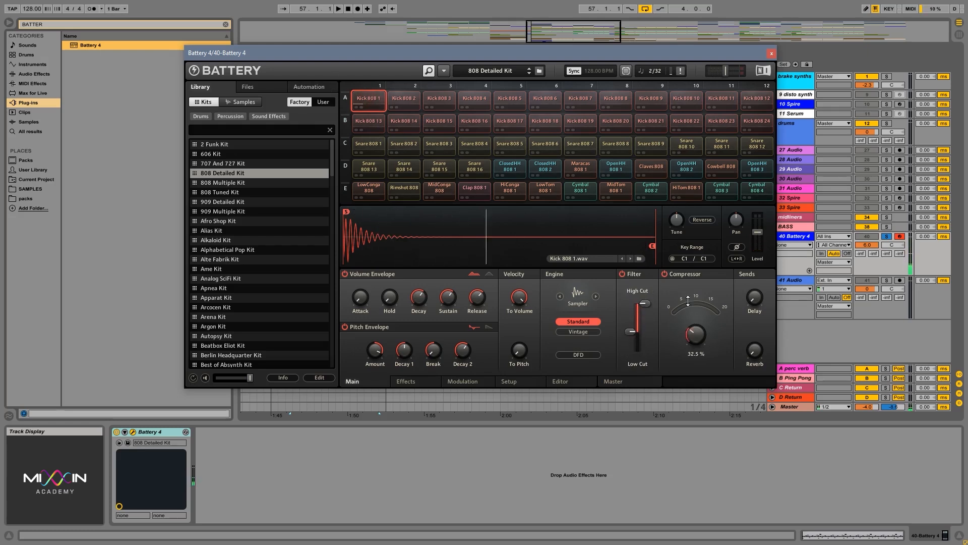
{"action": "left_click", "coordinate": [368, 97]}
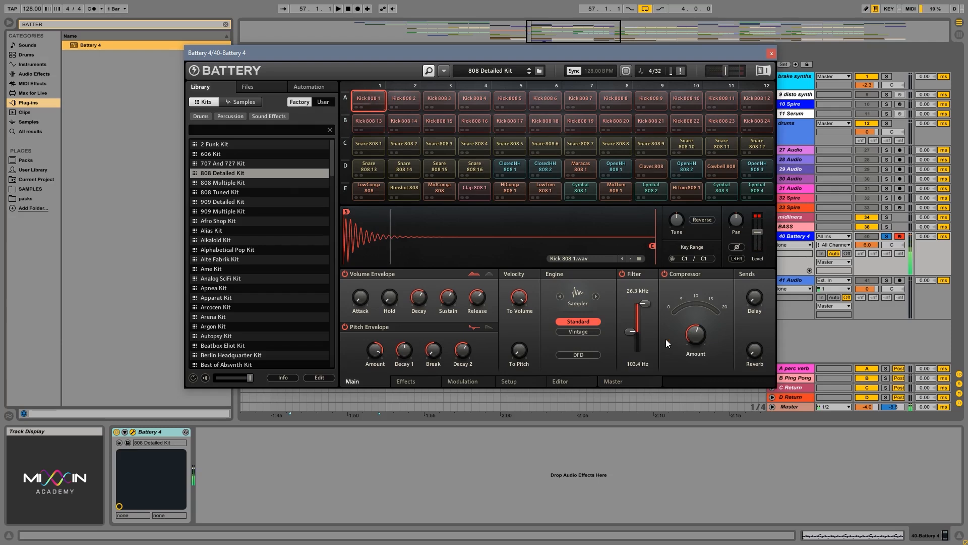
Raise the Compressor Amount on Kick 808 1 to maximum while auditioning the cell
{"action": "left_click", "coordinate": [367, 99]}
{"action": "left_click", "coordinate": [368, 98]}
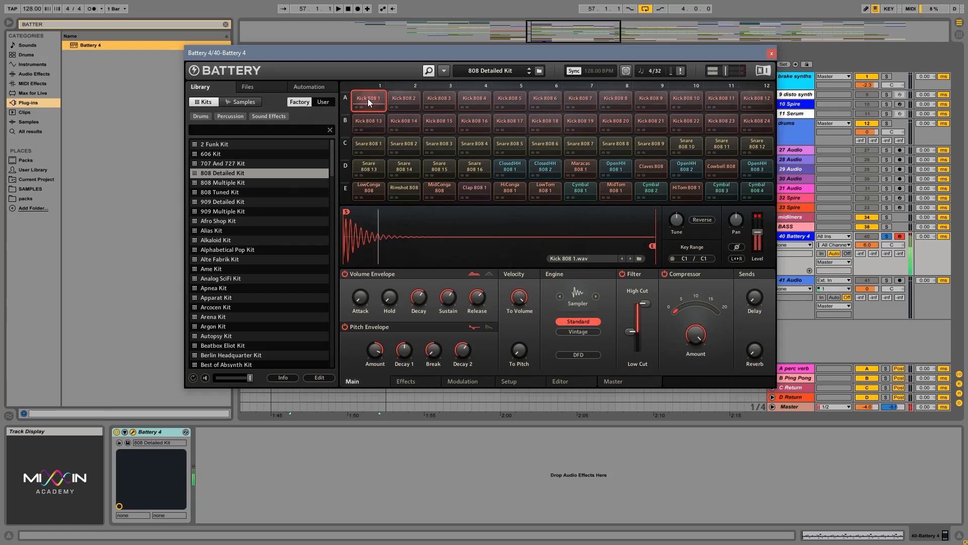
{"action": "left_click", "coordinate": [373, 96]}
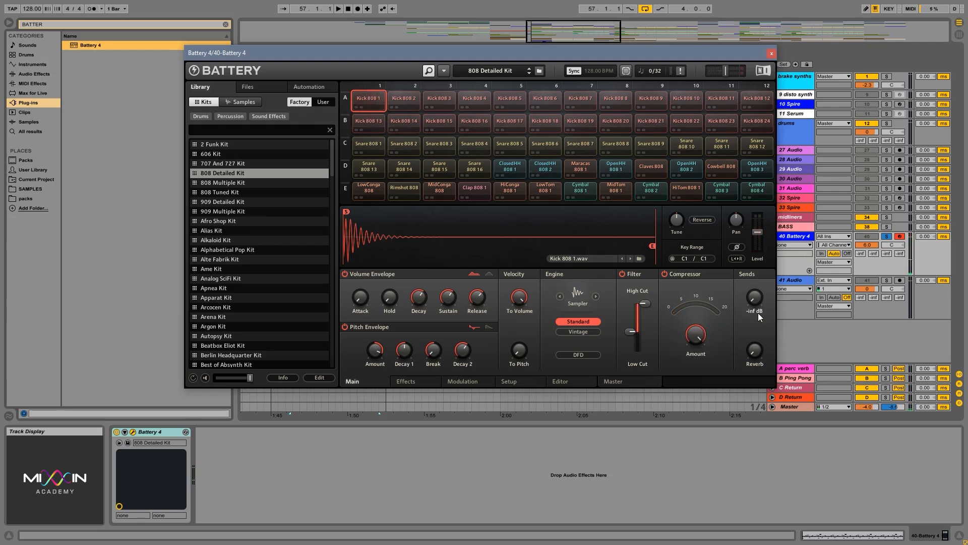
Try the Stretch engine on Kick 808 1, audition the cell, and return it to the Sampler engine
{"action": "left_click", "coordinate": [596, 296]}
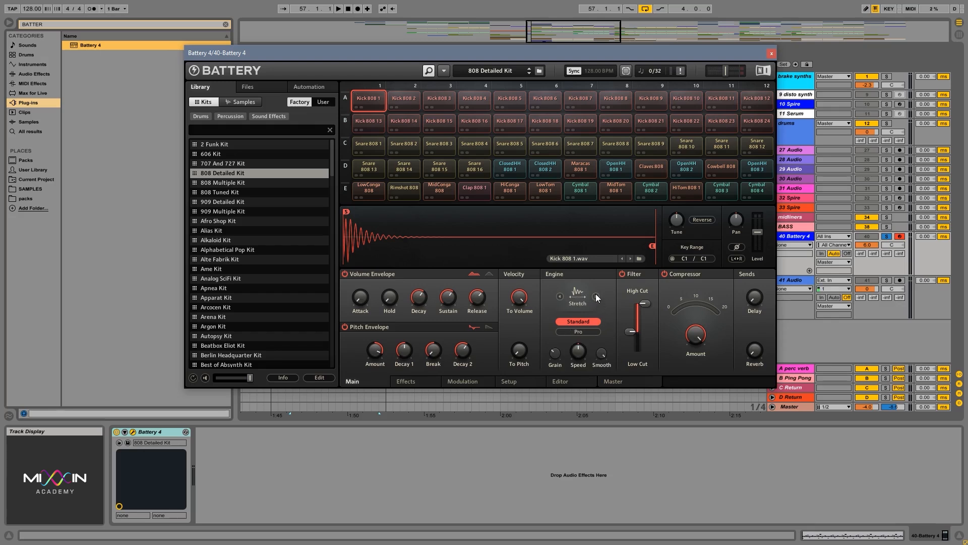
{"action": "left_click", "coordinate": [596, 297]}
{"action": "left_click", "coordinate": [596, 296]}
{"action": "mouse_move", "coordinate": [376, 365]}
{"action": "mouse_move", "coordinate": [461, 347]}
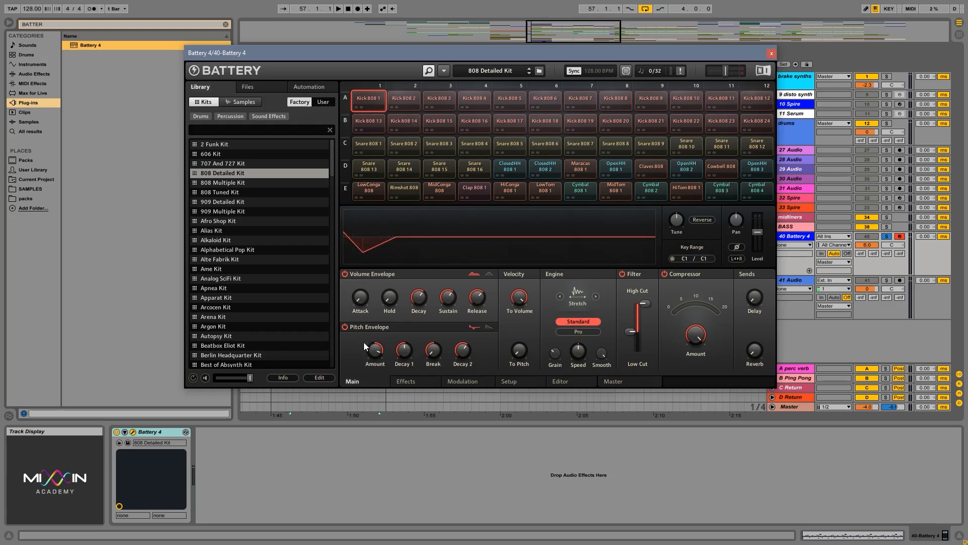
{"action": "left_click", "coordinate": [374, 99]}
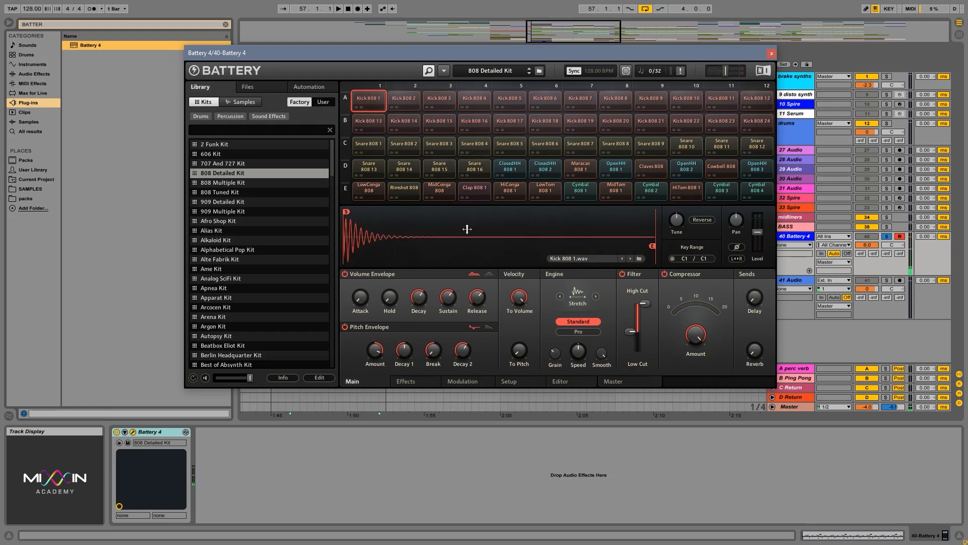
{"action": "left_click", "coordinate": [595, 296]}
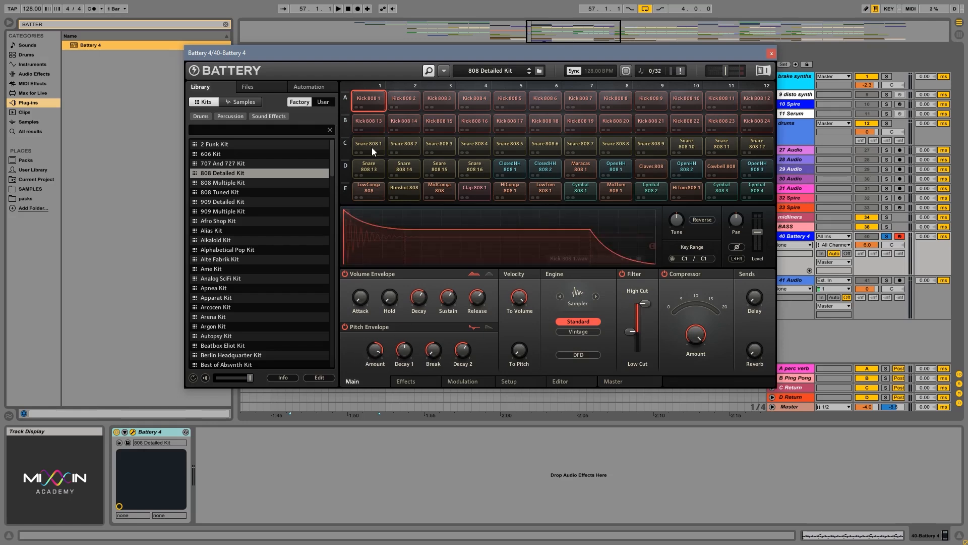
{"action": "left_click", "coordinate": [372, 102]}
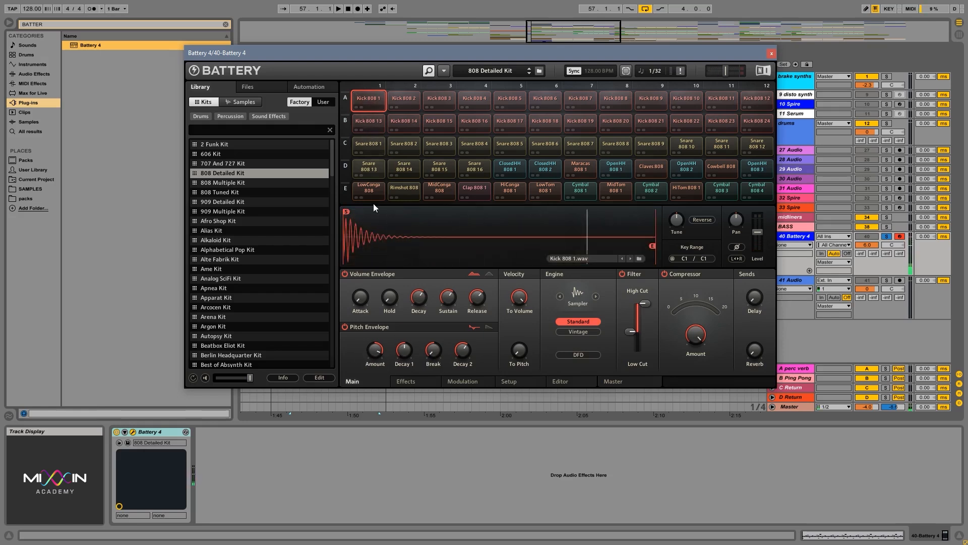
Adjust the Pitch Envelope Break and shorten Decay 2 on Kick 808 1 while auditioning the cell
{"action": "left_click_drag", "start_coordinate": [439, 352], "coordinate": [437, 329]}
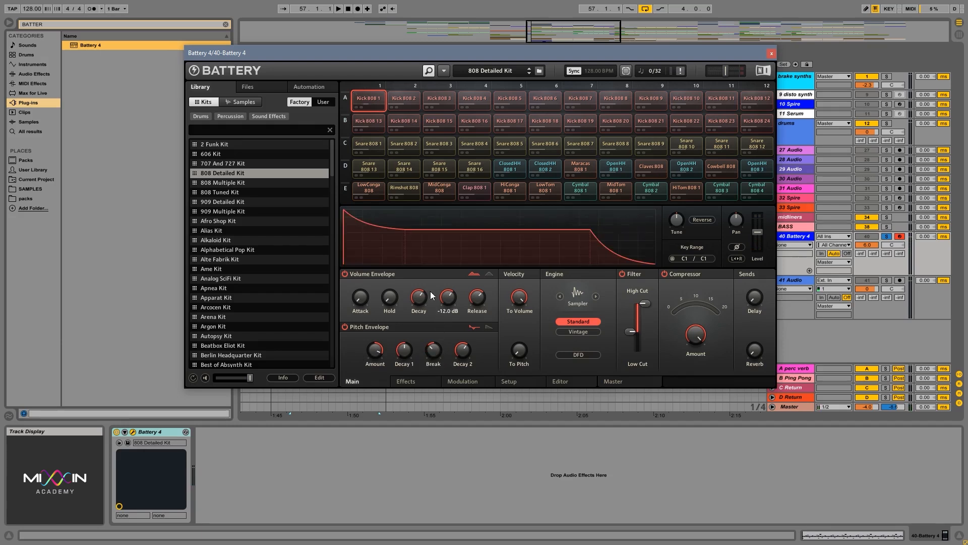
{"action": "left_click", "coordinate": [365, 92]}
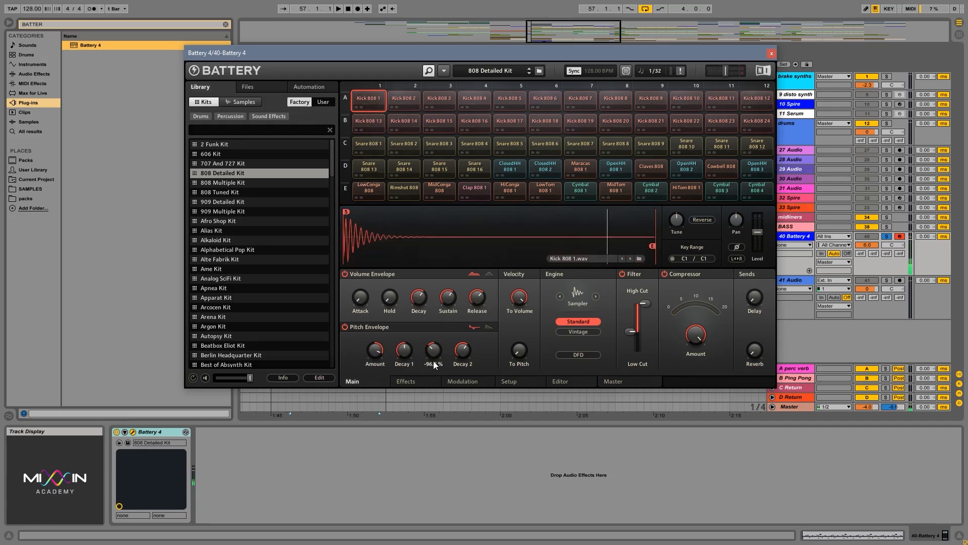
{"action": "left_click_drag", "start_coordinate": [434, 358], "coordinate": [448, 392]}
{"action": "left_click_drag", "start_coordinate": [467, 362], "coordinate": [465, 368]}
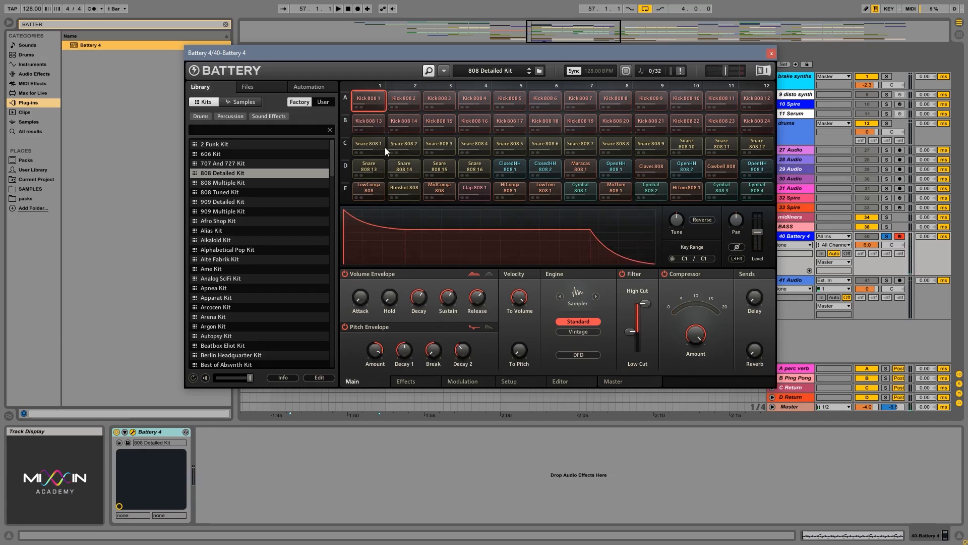
{"action": "left_click", "coordinate": [364, 95]}
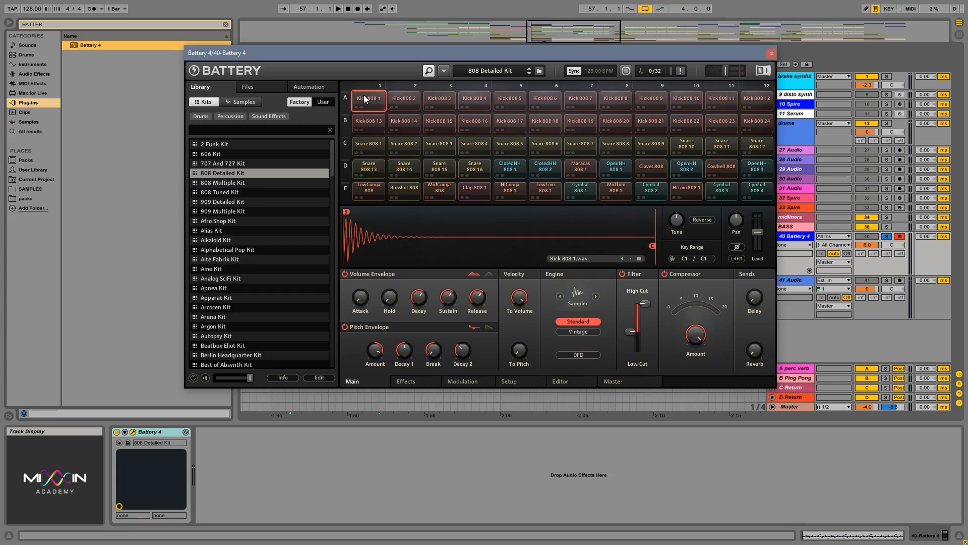
Move the Battery 4 window so that it sits clear of the browser
{"action": "left_click_drag", "start_coordinate": [497, 53], "coordinate": [680, 65]}
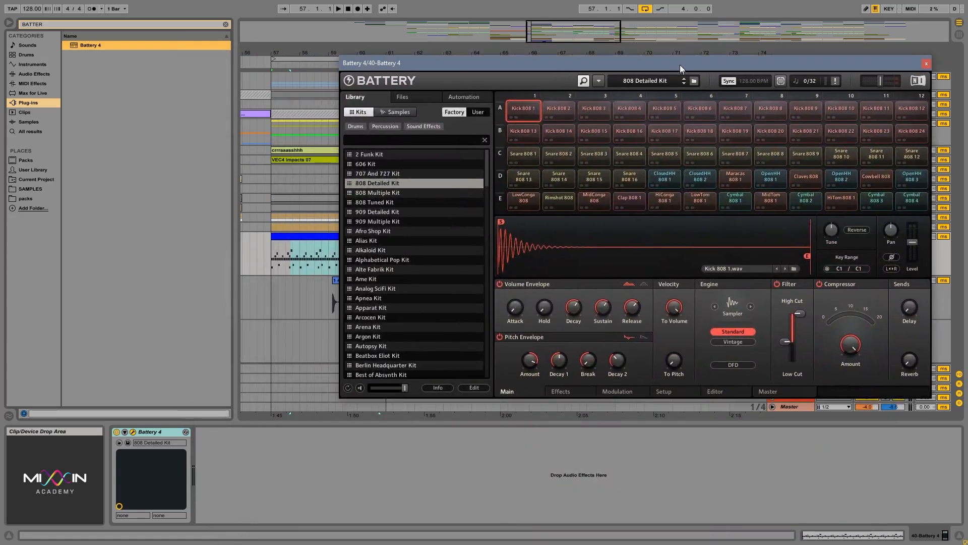
{"action": "left_click_drag", "start_coordinate": [531, 67], "coordinate": [430, 62]}
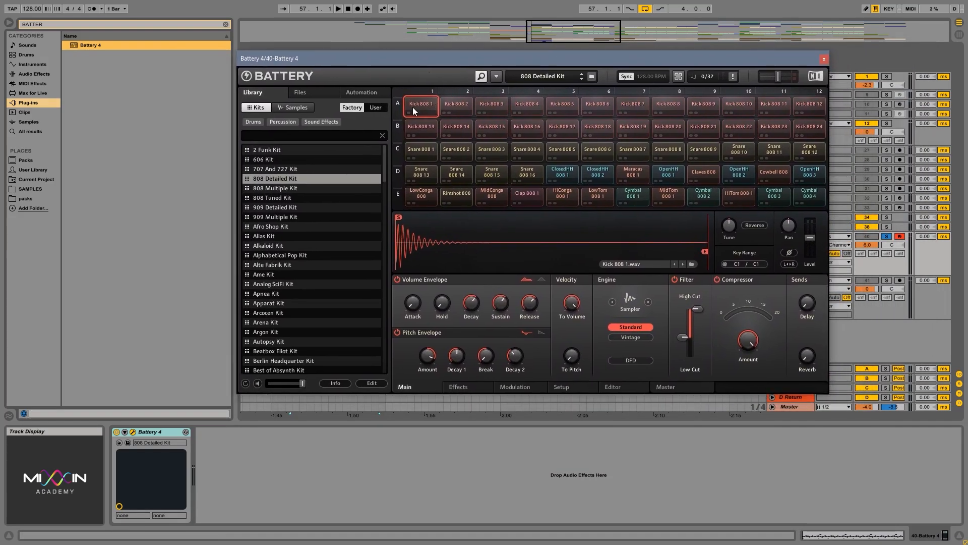